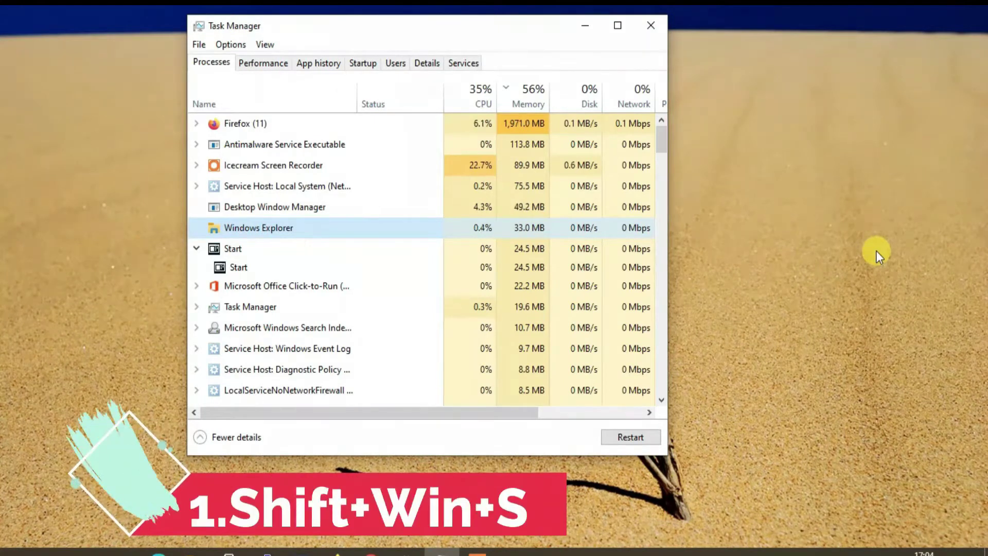
Step: Capture a rectangular snip of the whole Task Manager window and open it from its notification in Snip & Sketch
key("super+shift+s")
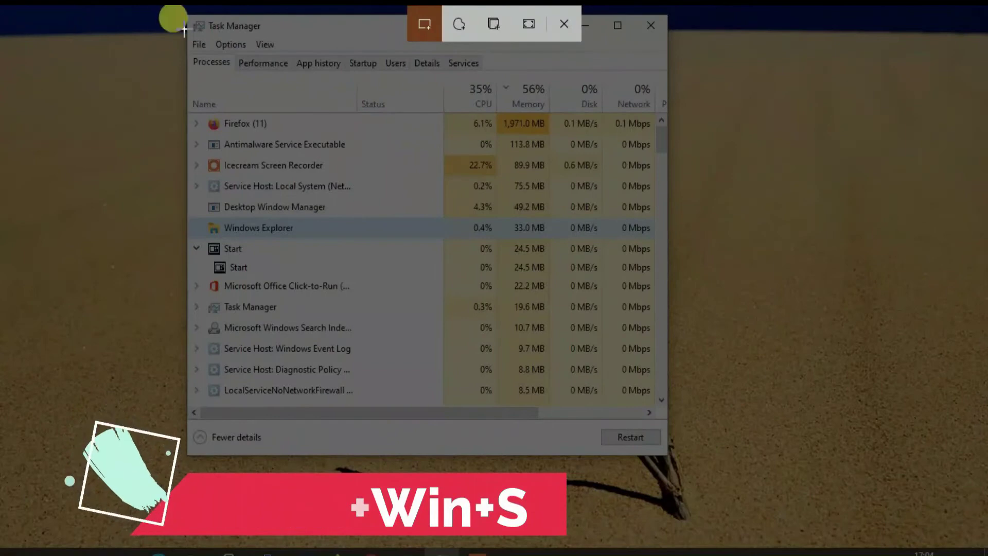
left_click_drag(181, 11, 666, 457)
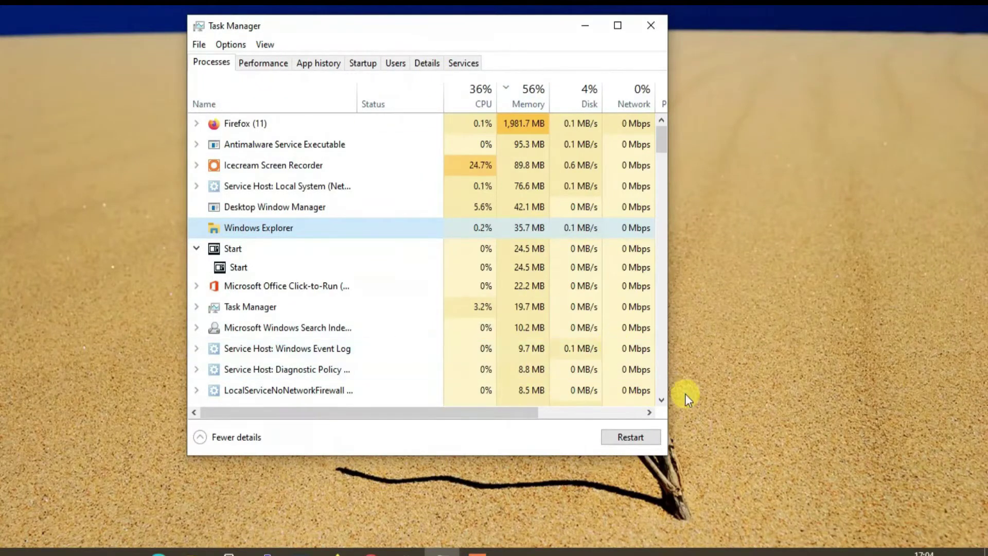
left_click(960, 553)
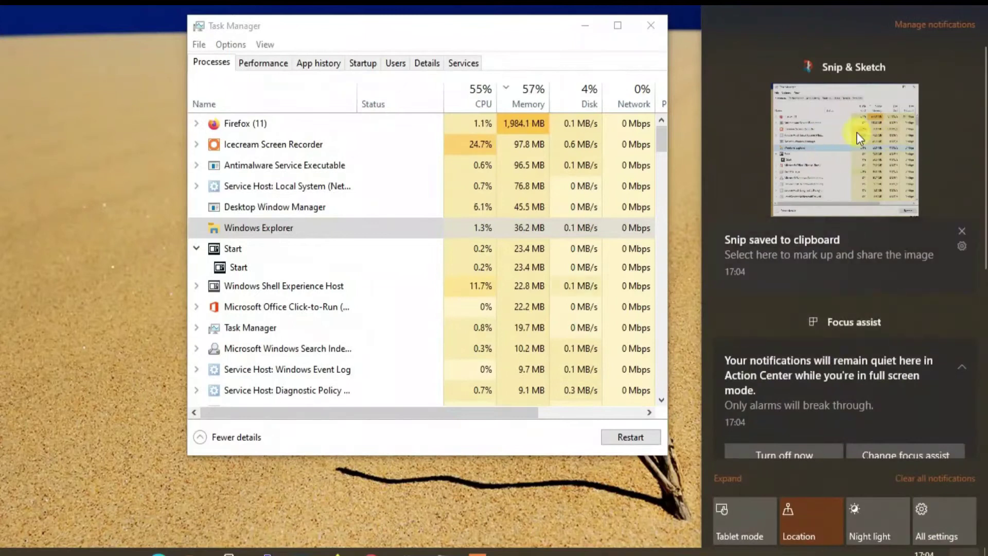
left_click(870, 155)
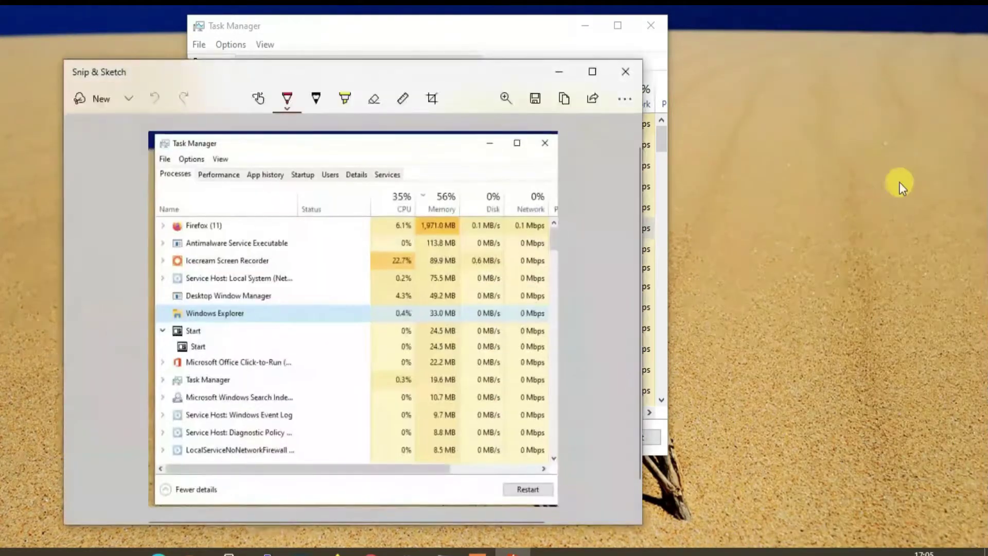
Step: Save the snip as a JPG named Screenshot 2020-09-26 170503.jpg in the Pictures folder and close Snip & Sketch
left_click(536, 99)
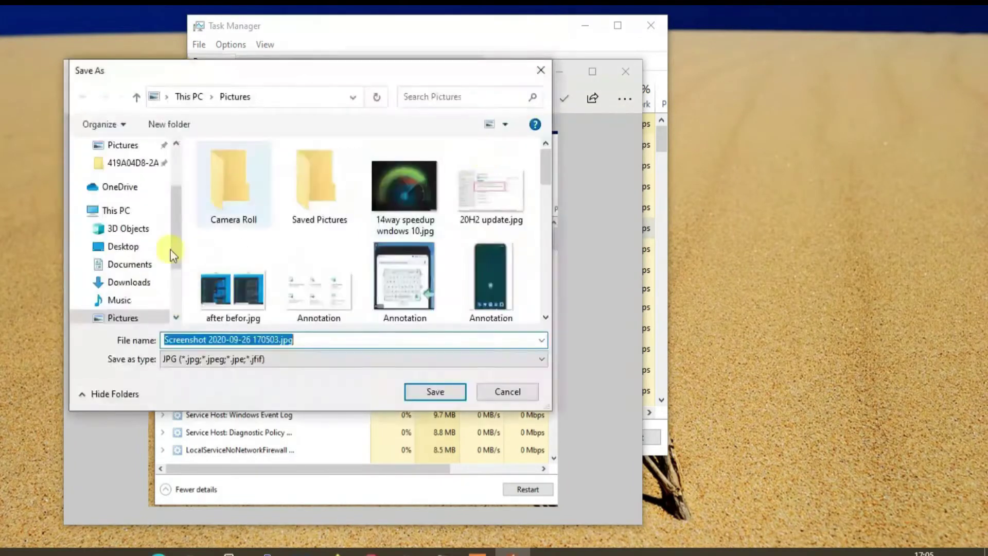
left_click(130, 282)
left_click(134, 265)
left_click(116, 210)
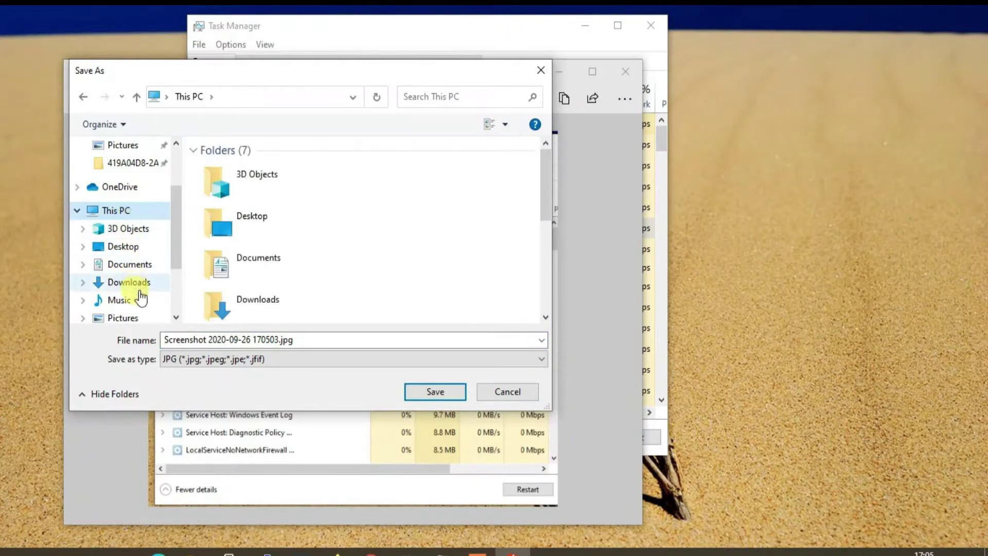
left_click(126, 318)
left_click(430, 396)
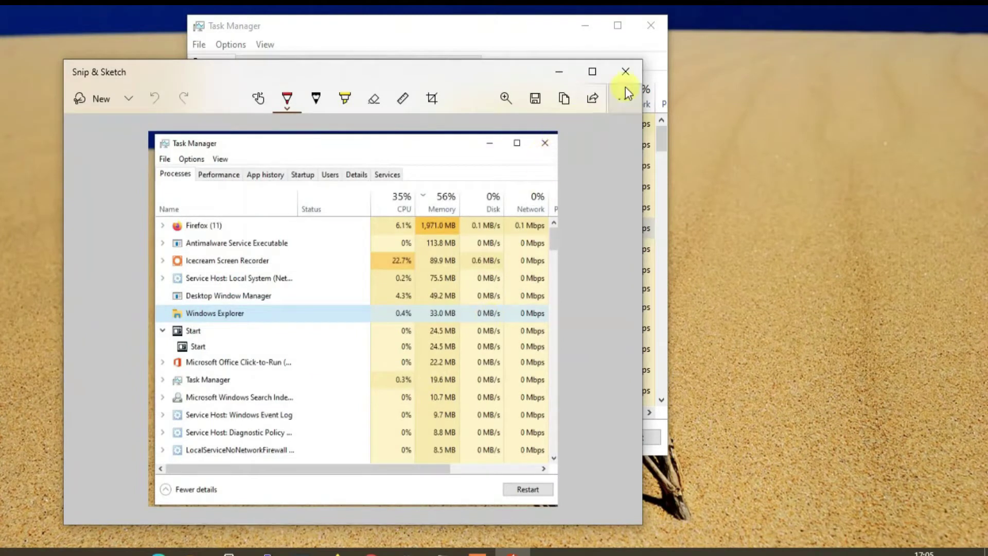
left_click(626, 73)
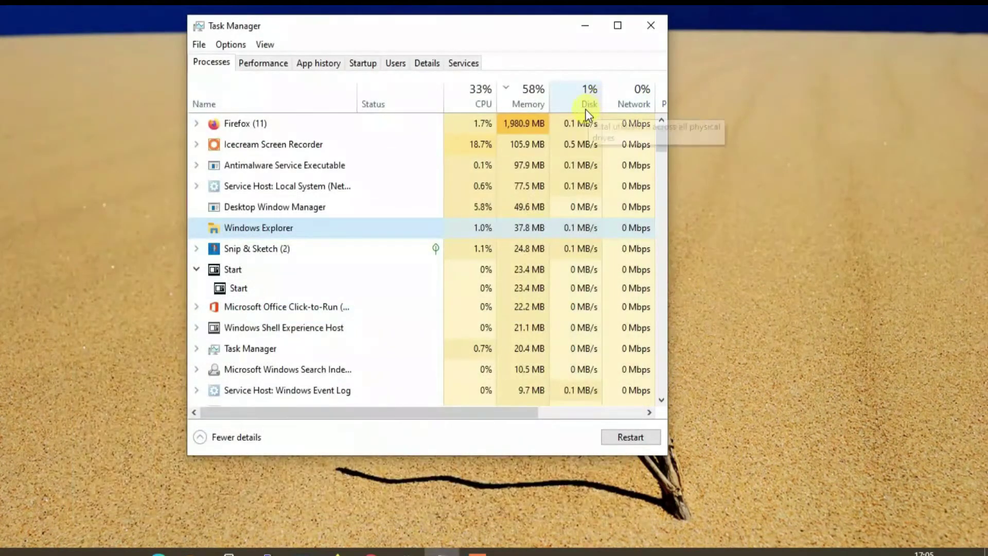
Step: Bring up the screen snipping overlay to examine its snip modes, and dismiss it without capturing
key("super+shift+s")
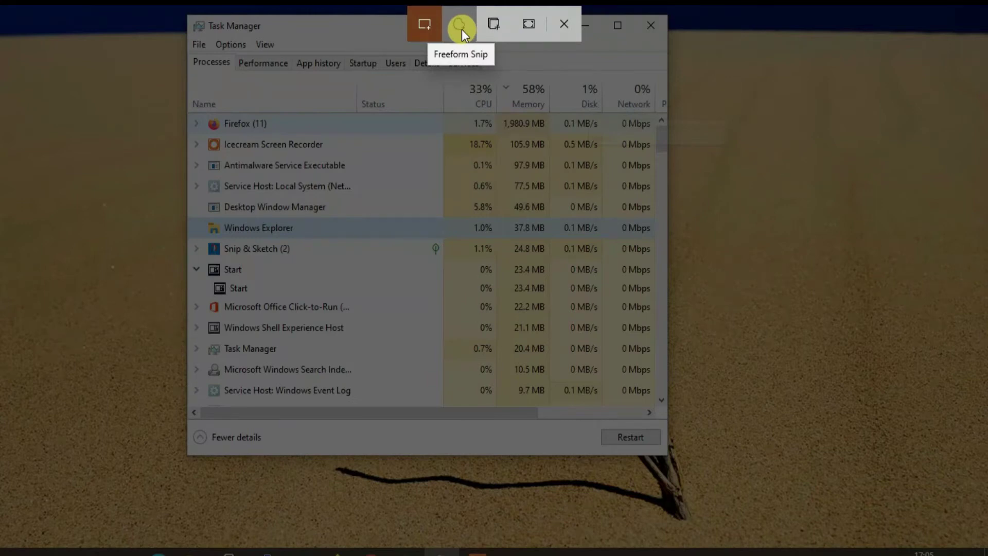
left_click(556, 35)
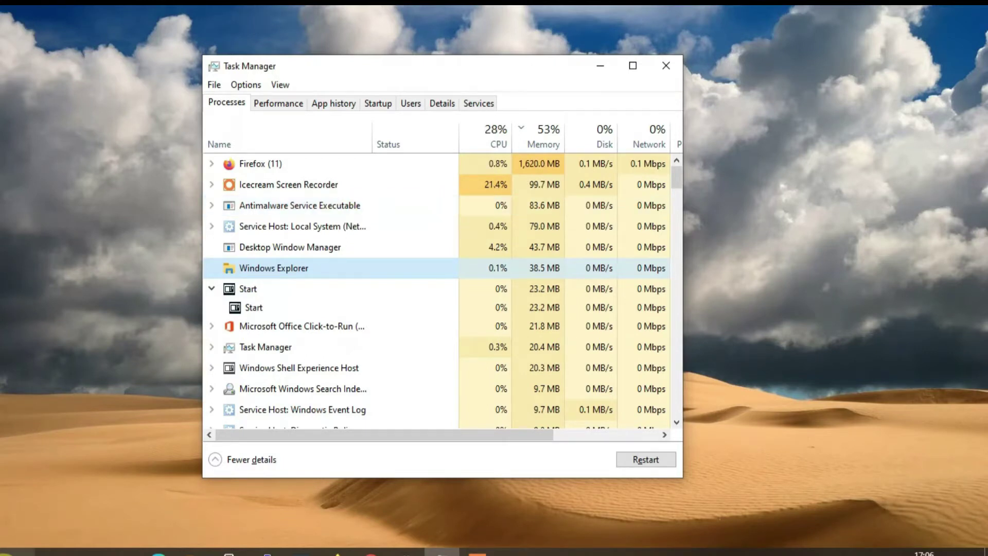
Step: Find Paint among the installed apps and open it
left_click(16, 551)
type("p")
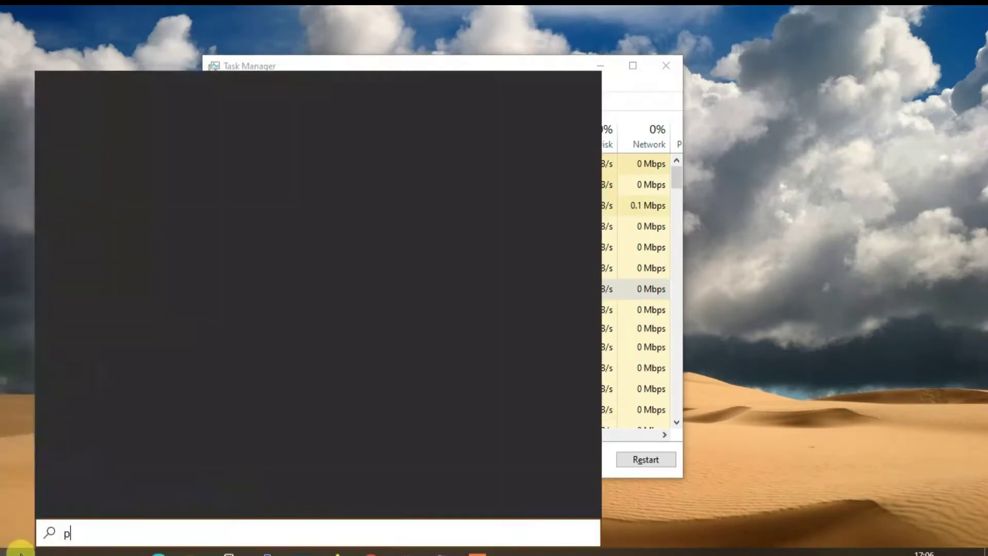
type("ri")
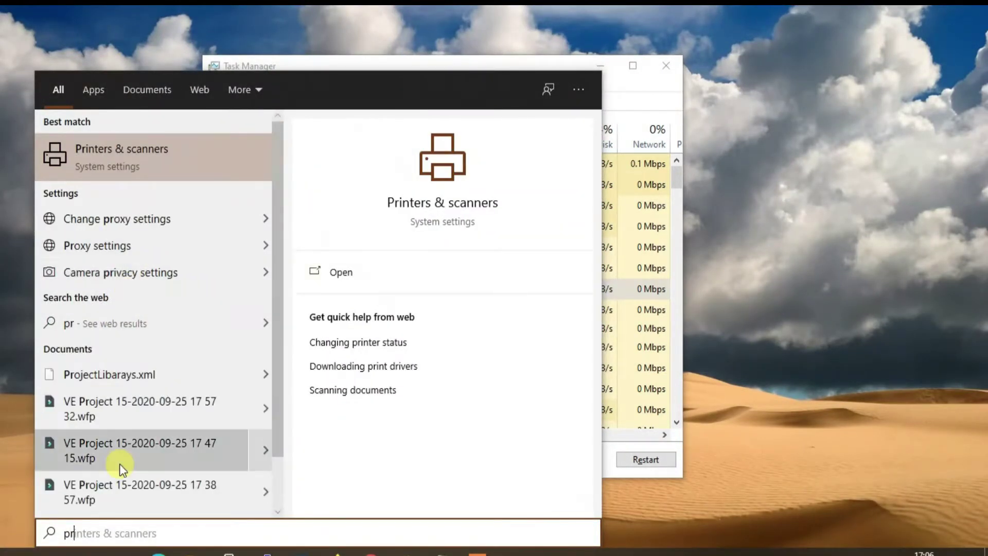
key("BackSpace")
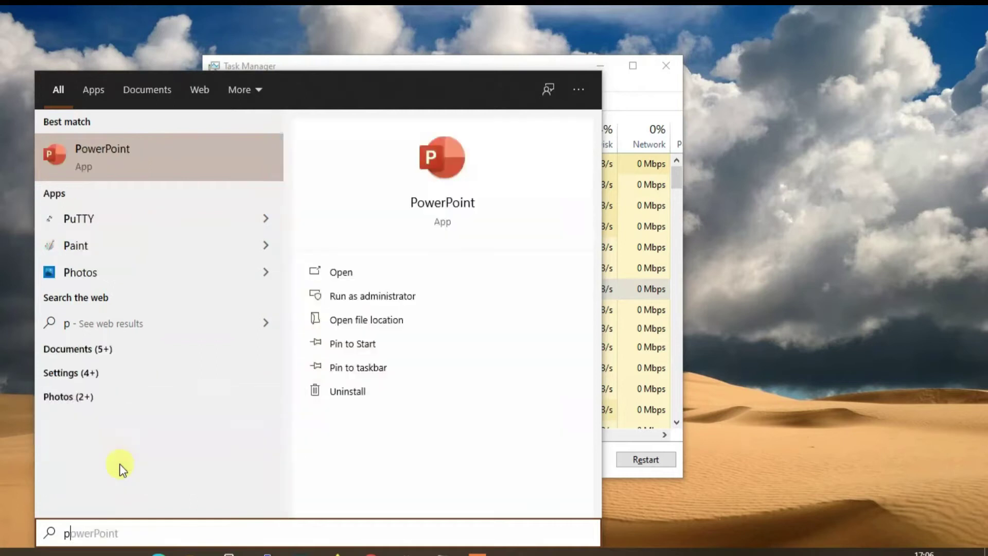
left_click(101, 250)
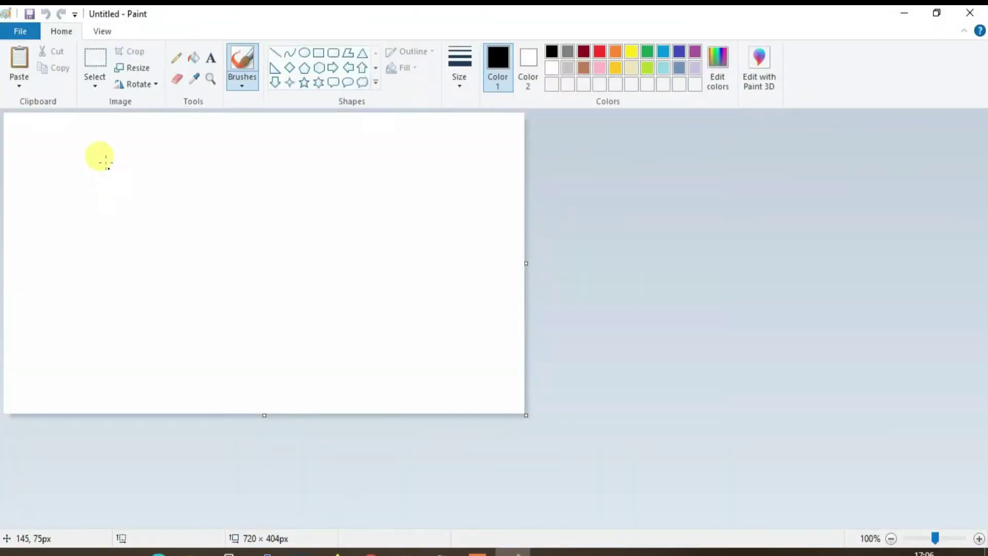
Step: Paste the copied Task Manager snip onto the blank Paint canvas, and close Paint after viewing the save formats
key("ctrl+v")
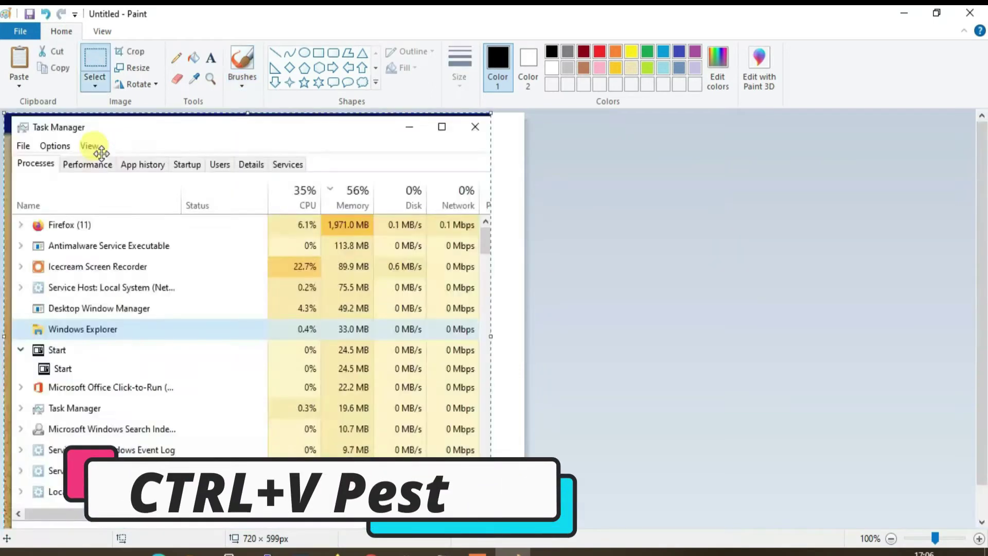
left_click_drag(207, 207, 51, 103)
left_click(7, 32)
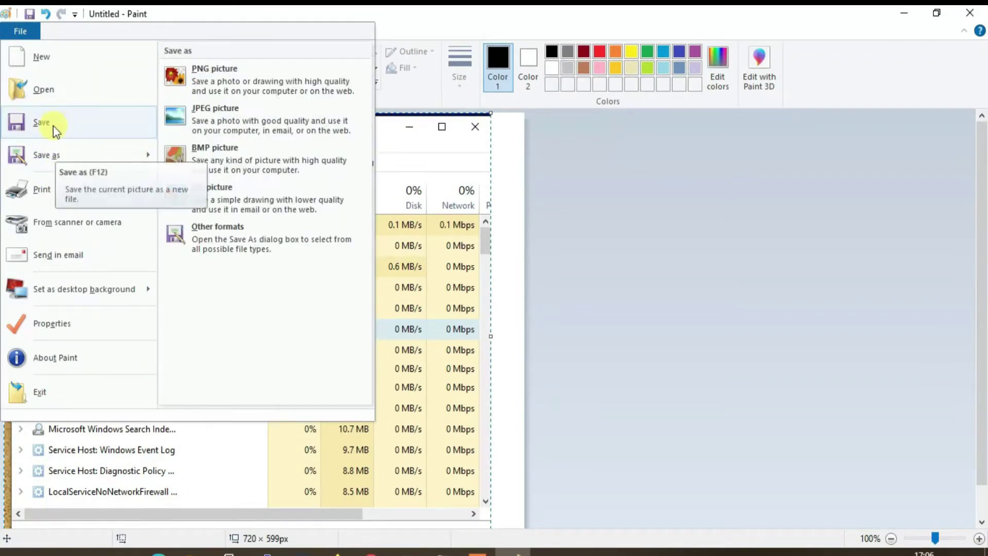
left_click(975, 11)
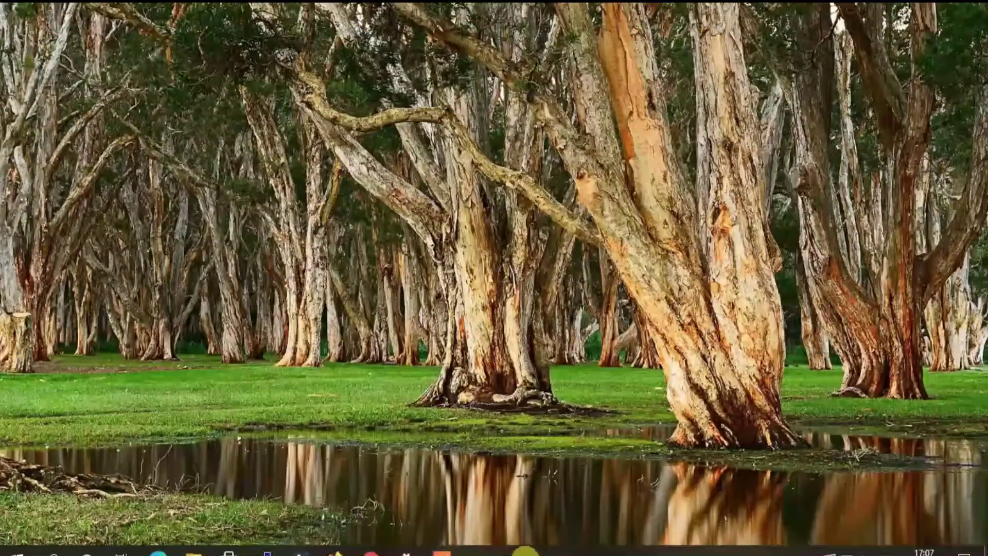
Step: Open Task Manager and take a screenshot of it with the Game Bar capture widget
right_click(525, 551)
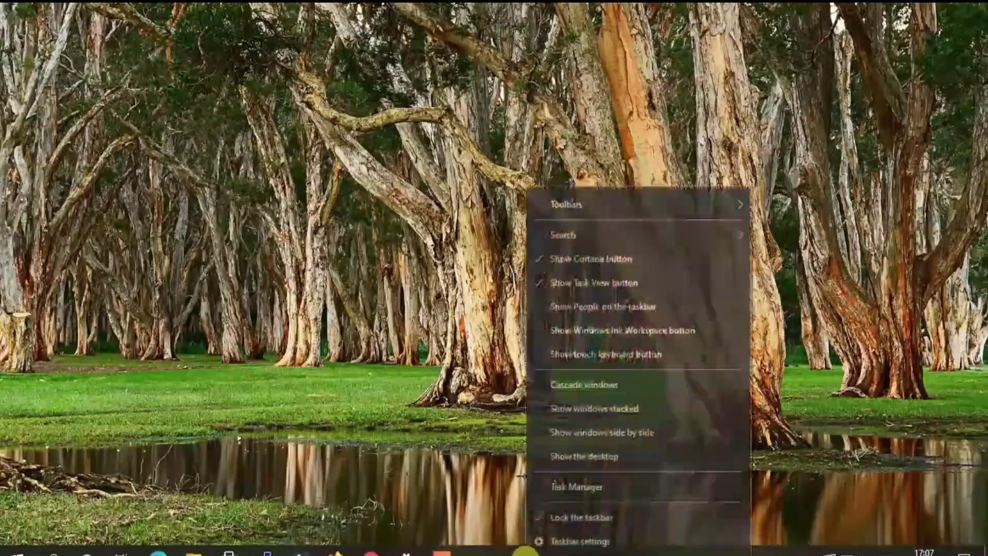
left_click(560, 489)
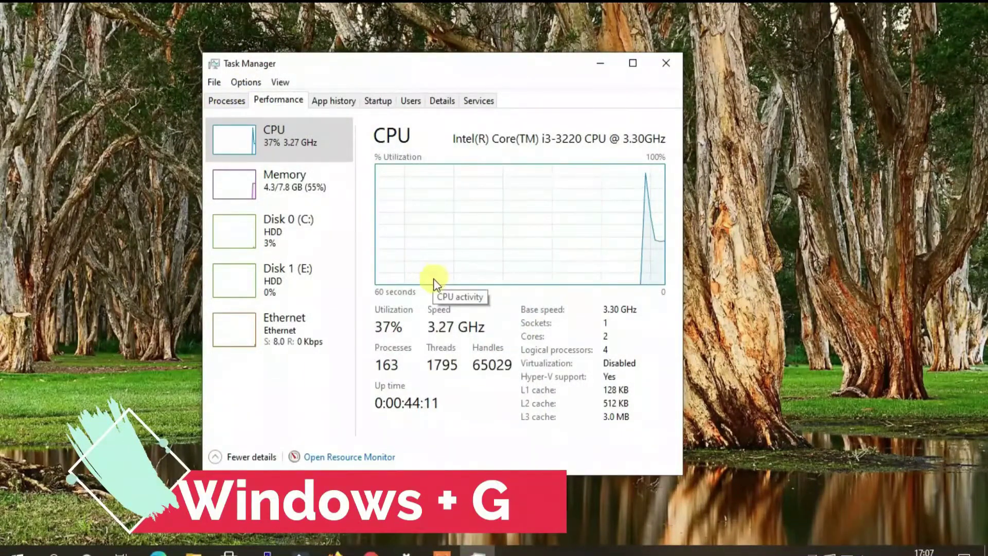
key("super+g")
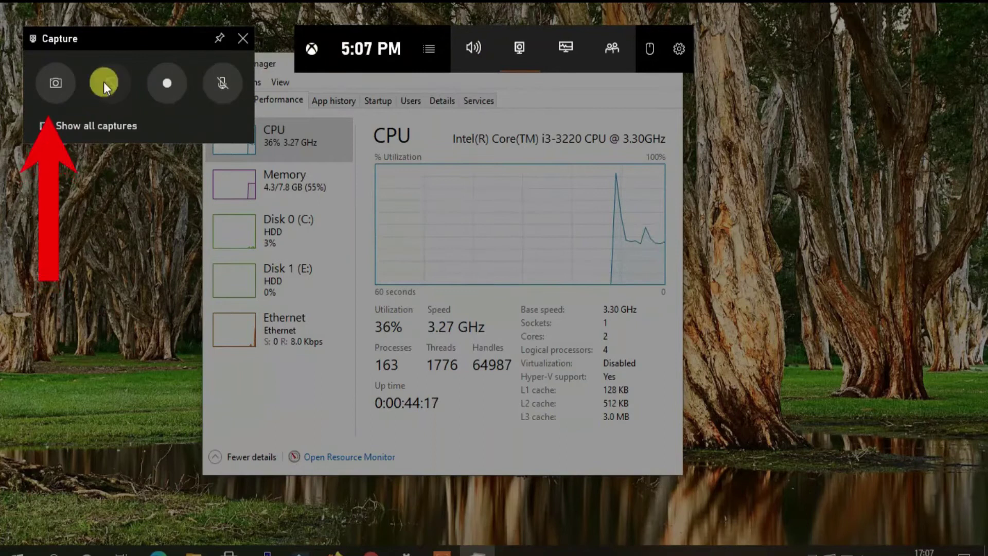
left_click(54, 83)
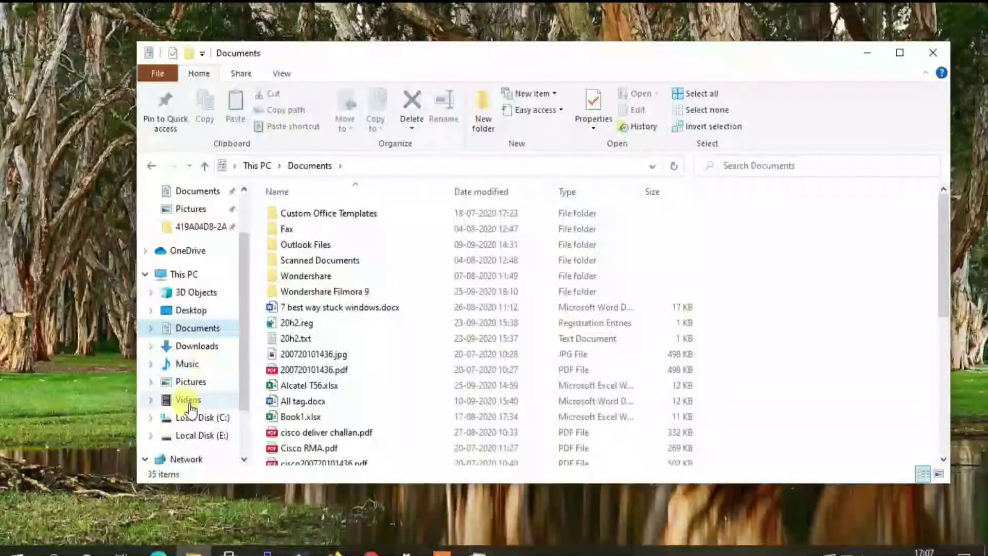
left_click(189, 402)
double_click(388, 233)
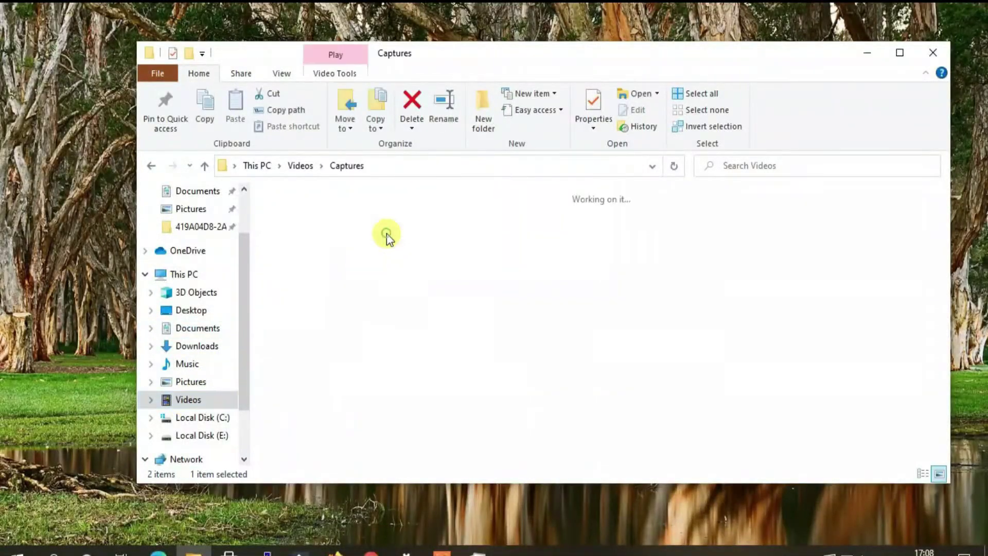
left_click(394, 238)
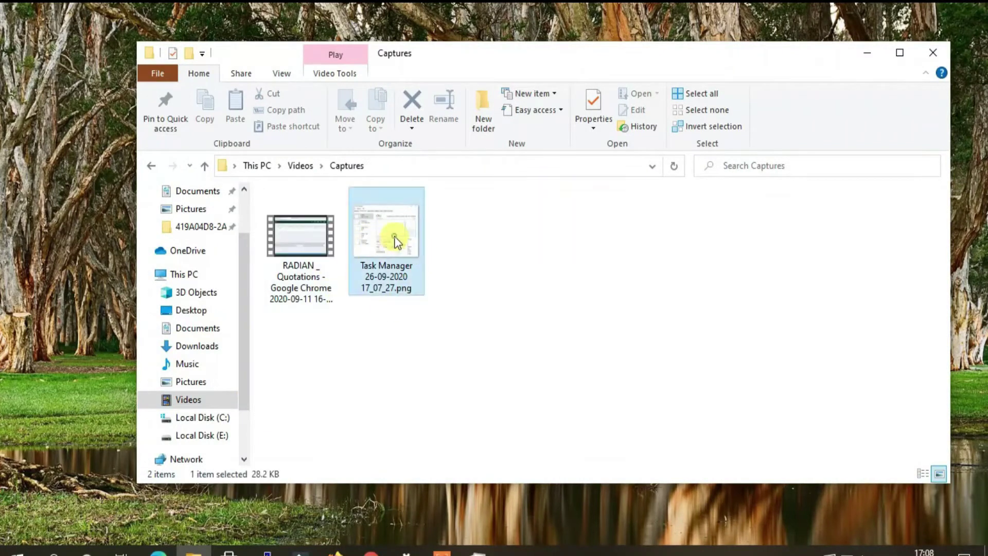
double_click(395, 237)
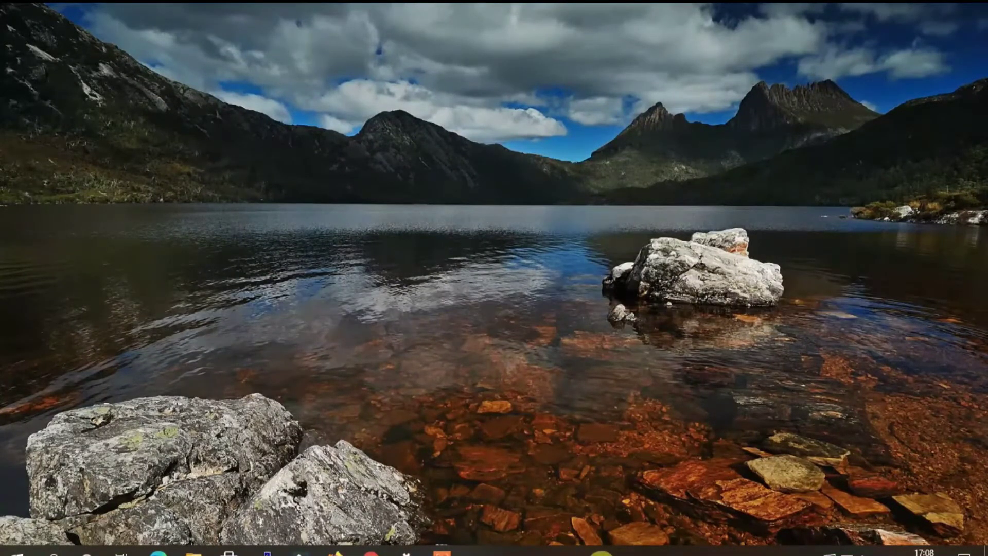
Step: Open Task Manager and Snipping Tool, and move the Snipping Tool window clear of Task Manager
right_click(603, 551)
left_click(638, 494)
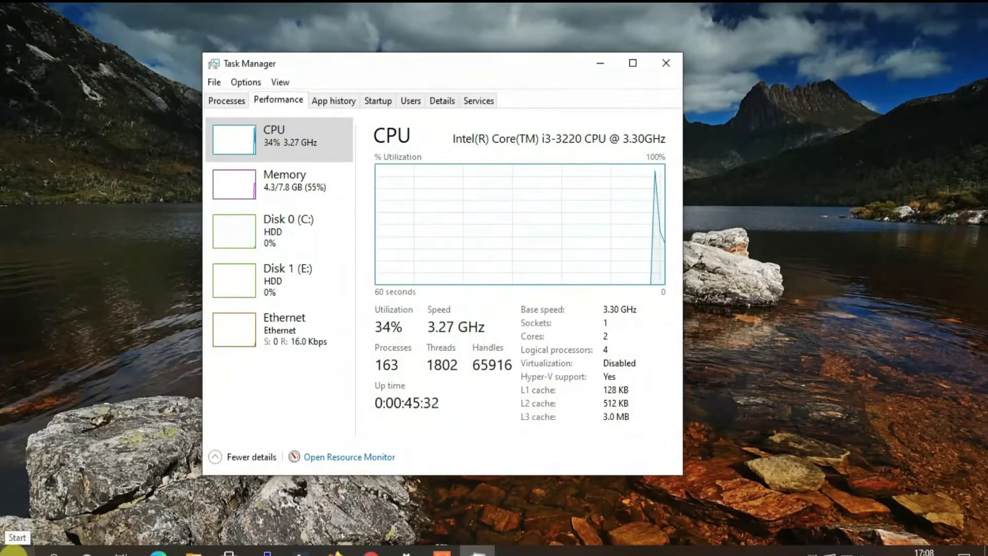
left_click(11, 552)
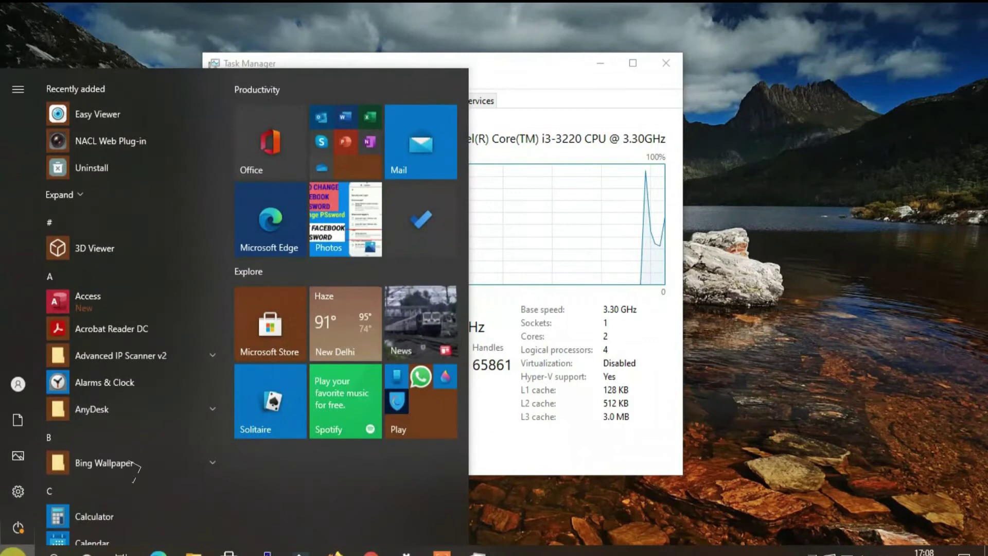
type("snip")
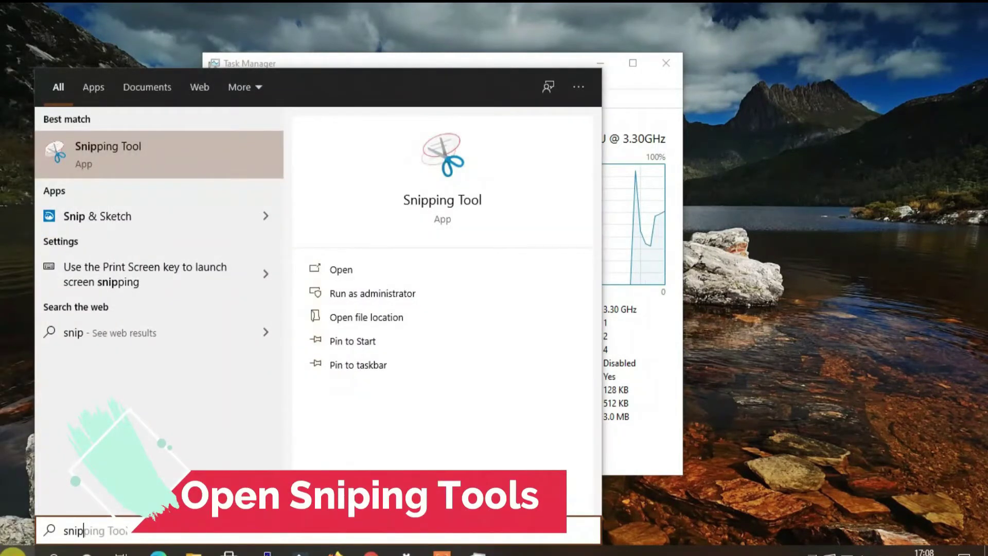
left_click(114, 162)
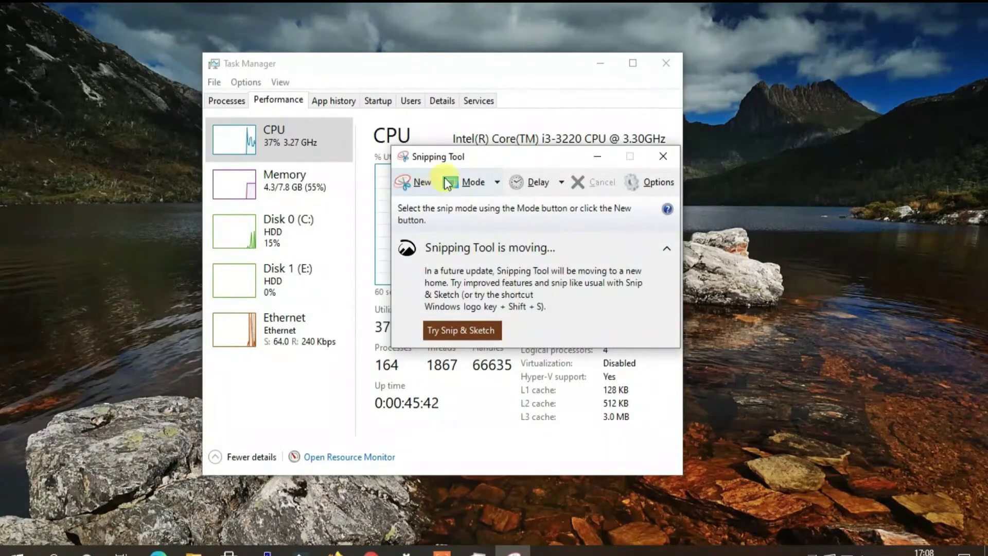
left_click_drag(515, 154, 826, 86)
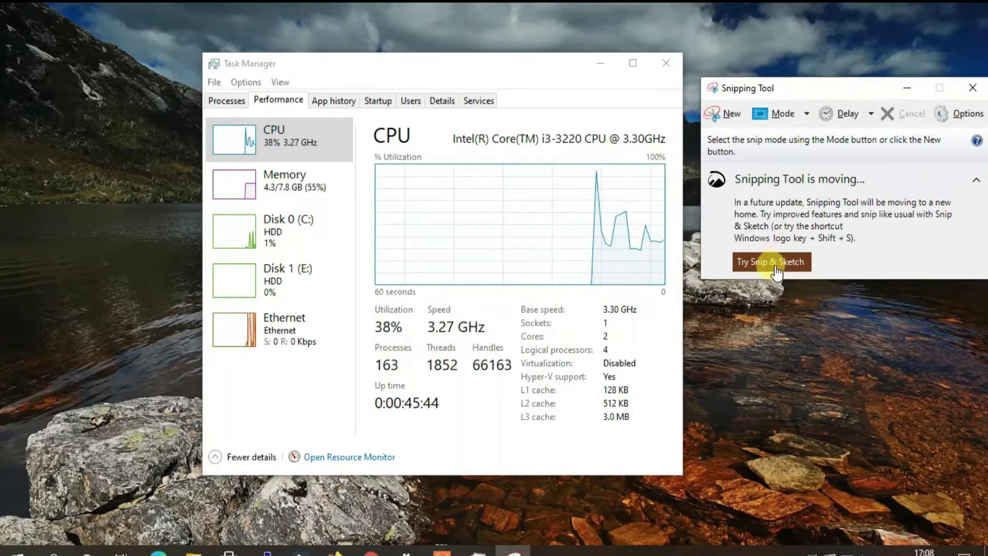
Step: Capture a rectangular snip of the Task Manager window with Snipping Tool and look over the captured image
left_click(728, 122)
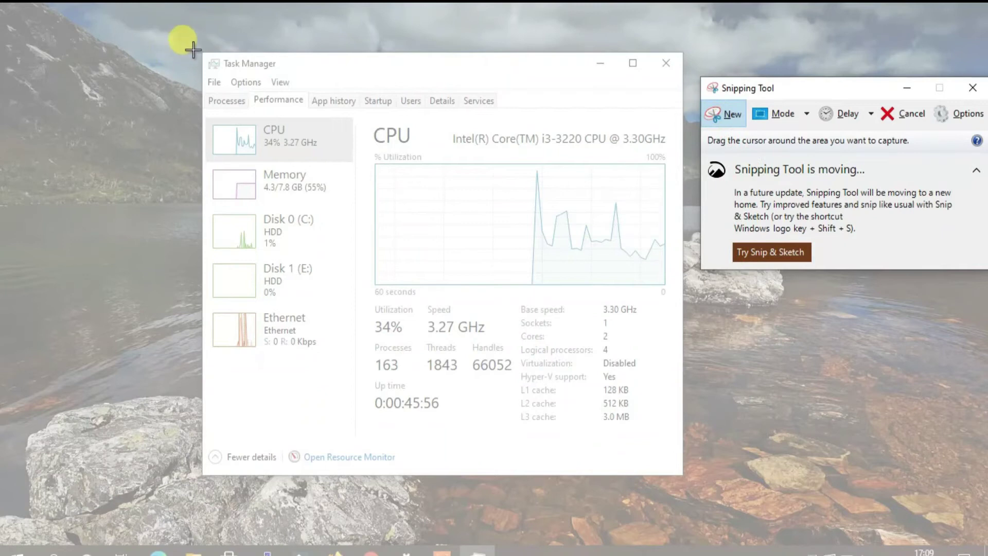
left_click_drag(197, 50, 685, 475)
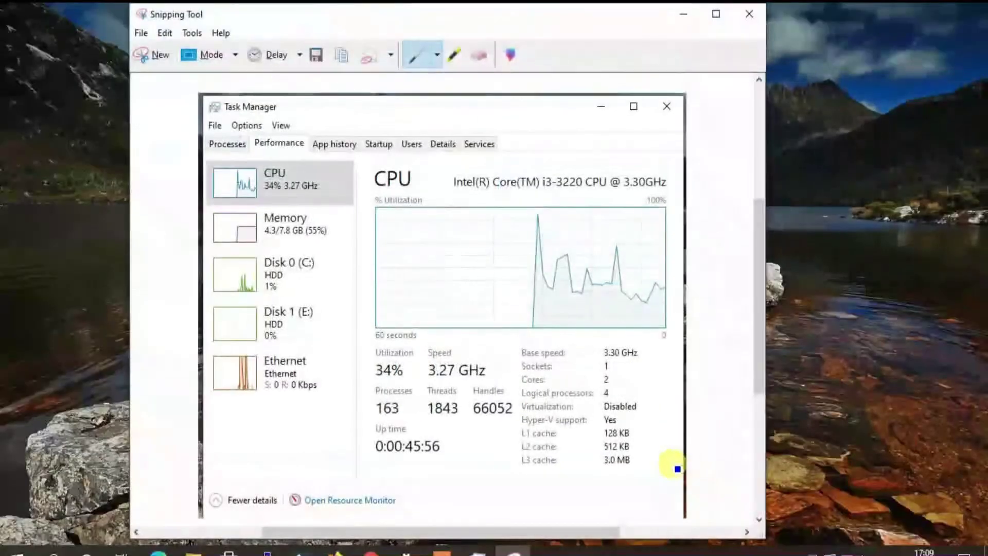
scroll(522, 255, "down", 3)
scroll(448, 294, "up", 4)
scroll(458, 332, "down", 2)
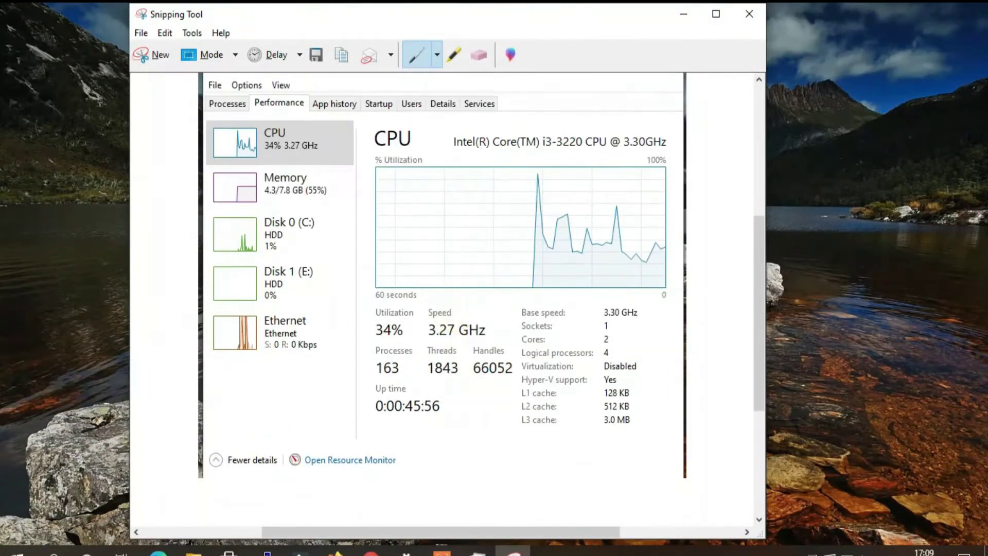
Step: Look over the snip's options for saving and sending by email, and close Snipping Tool without saving the snip
left_click(141, 34)
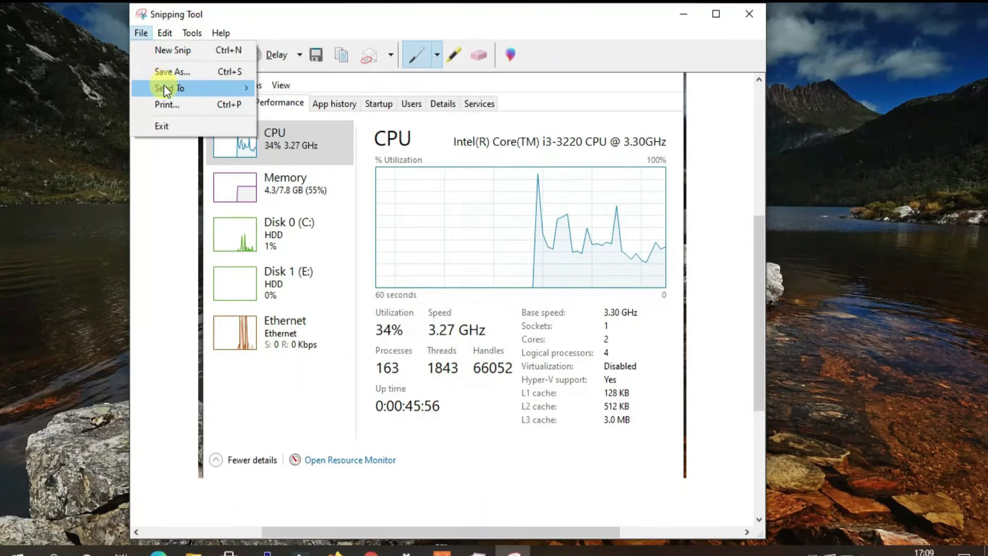
mouse_move(182, 93)
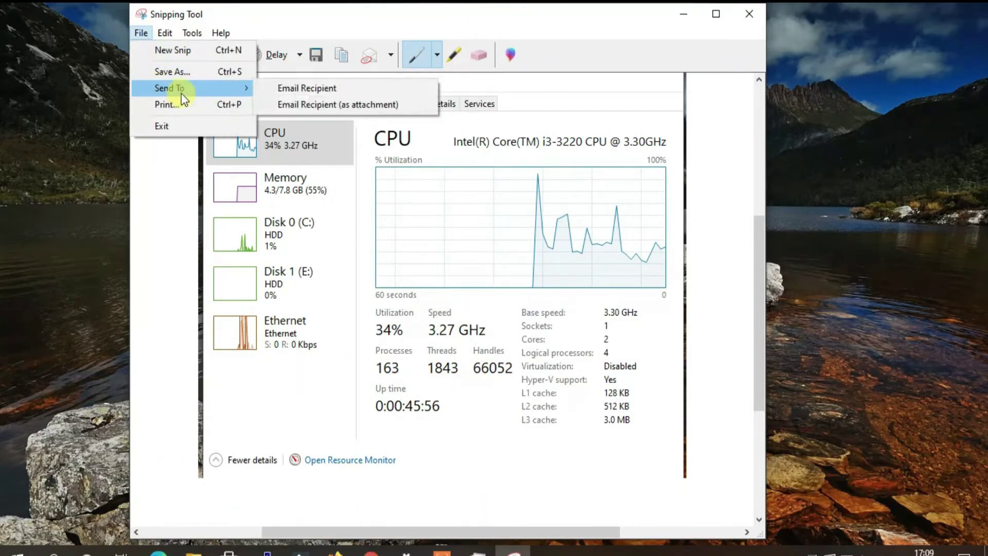
left_click(749, 15)
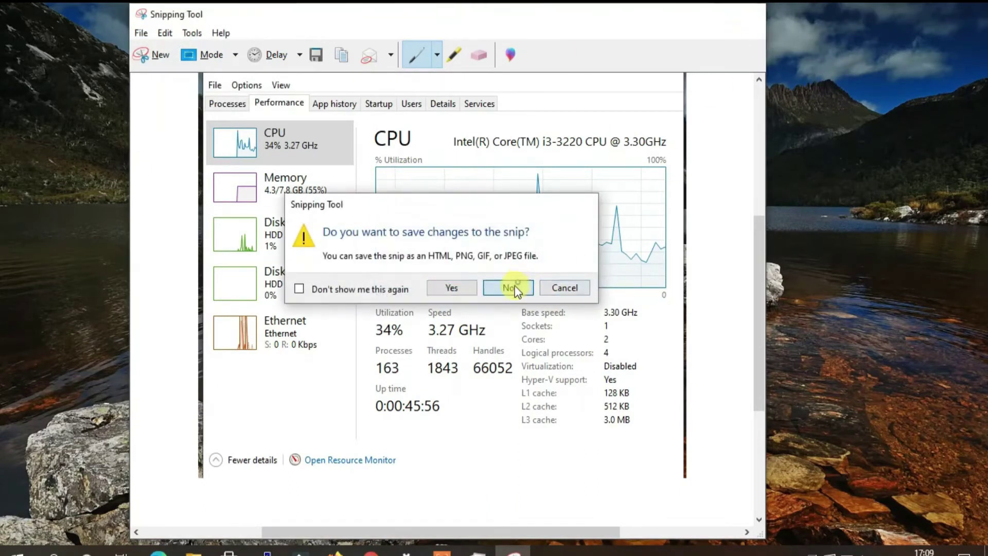
left_click(512, 286)
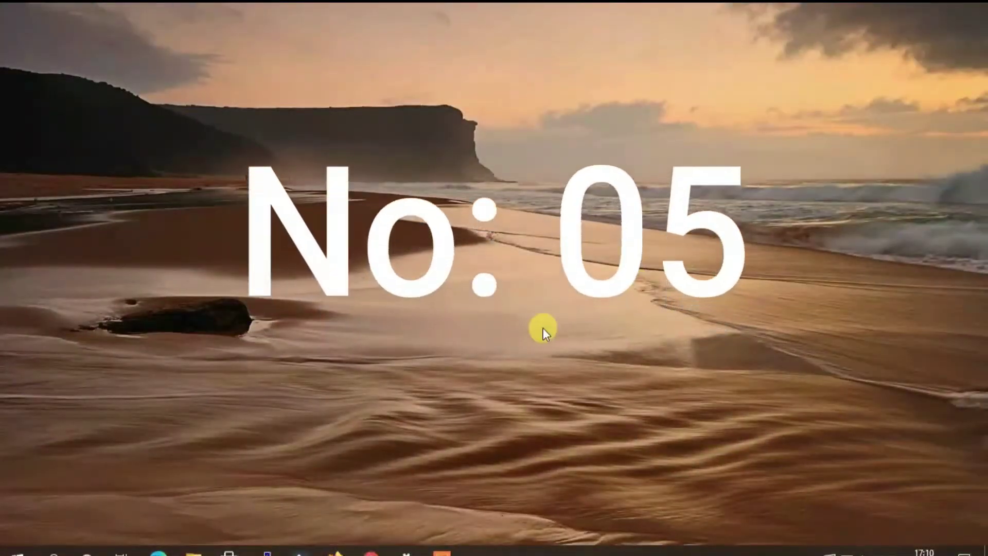
Step: Open Task Manager, take a screenshot of only its window, and paste it into a new Paint picture
key("ctrl+shift+Escape")
key("alt+Print")
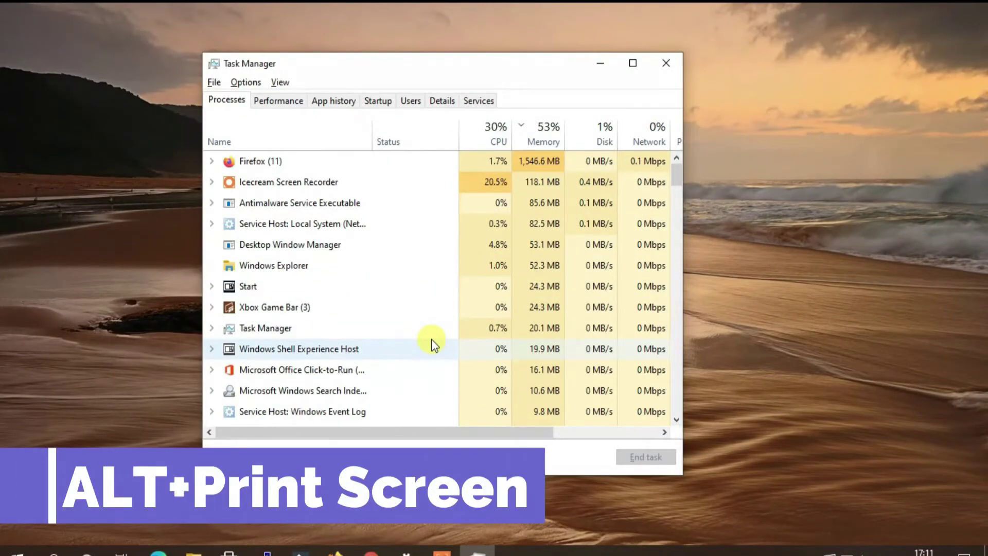
left_click(31, 550)
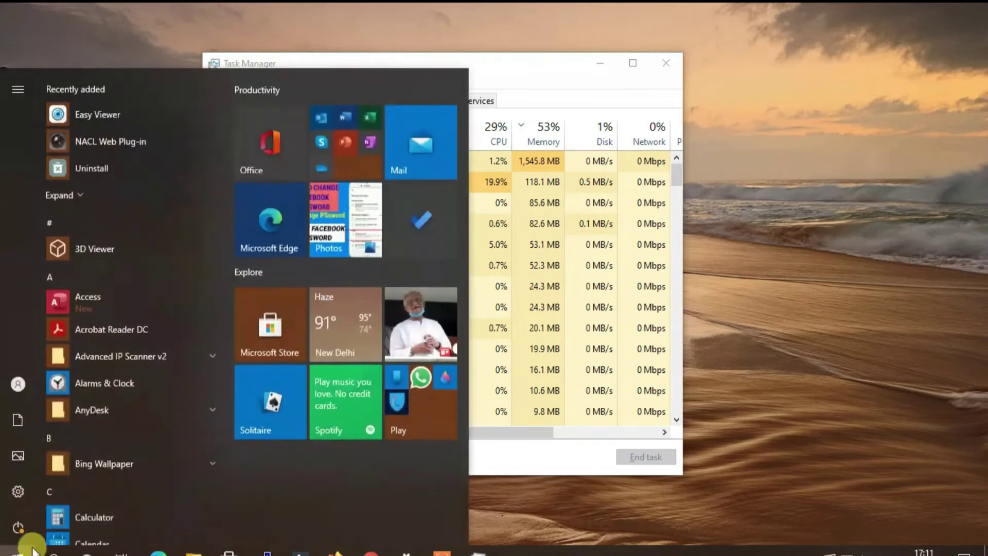
type("p")
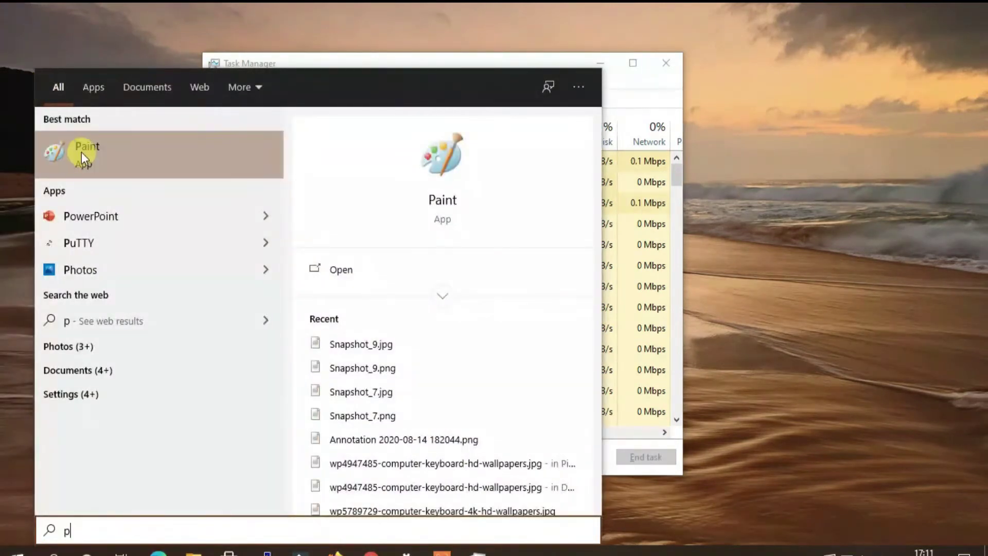
left_click(78, 148)
key("ctrl+v")
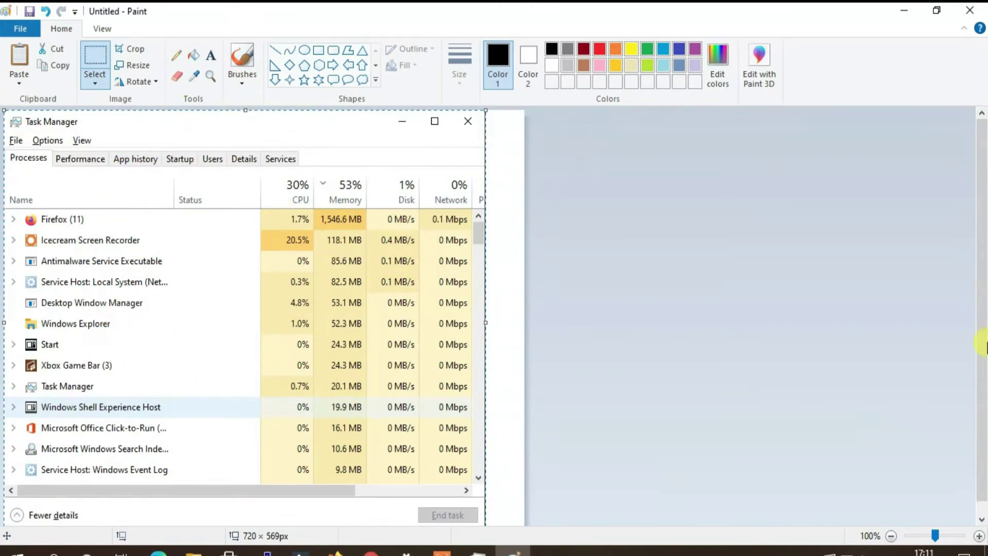
Step: Close Paint without saving the pasted Task Manager image, and close Task Manager
left_click(969, 10)
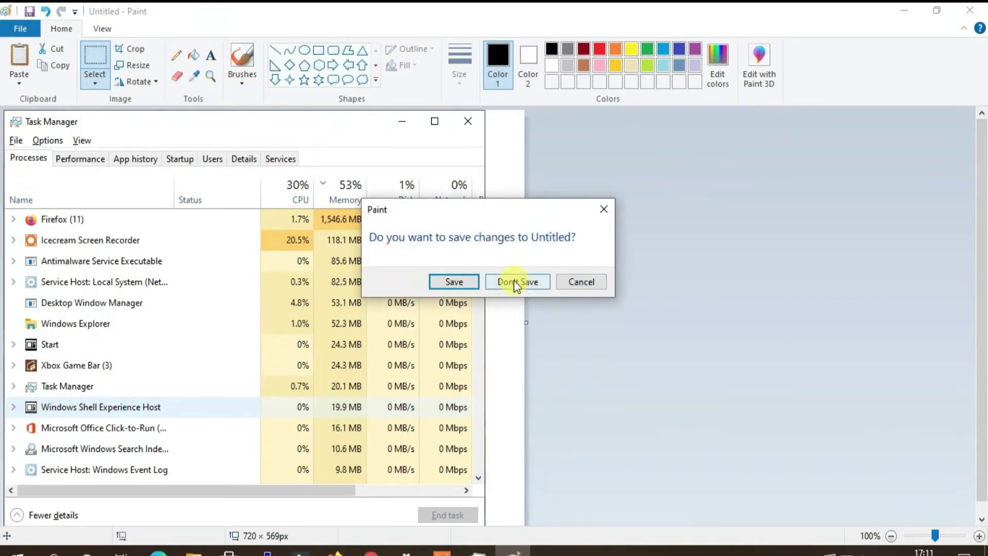
left_click(516, 282)
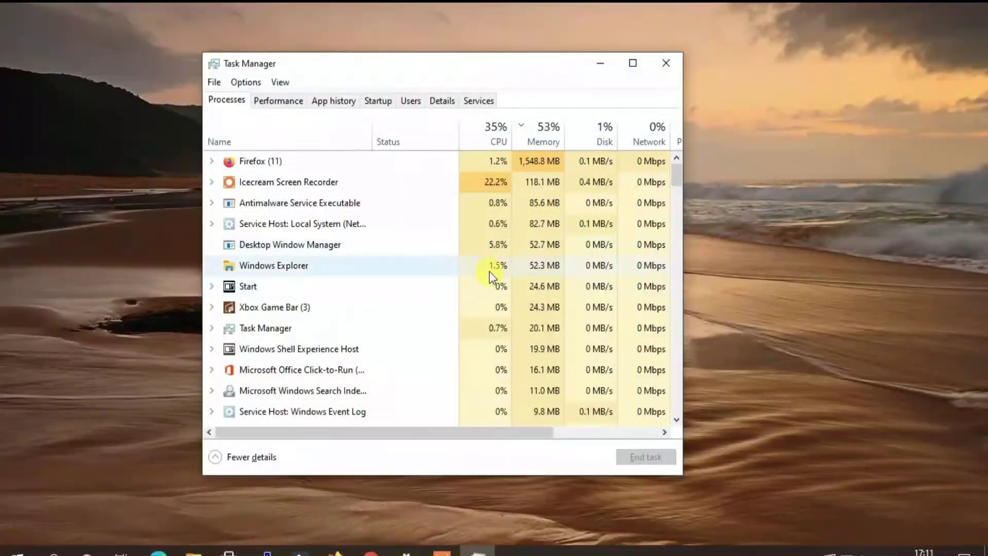
left_click(665, 75)
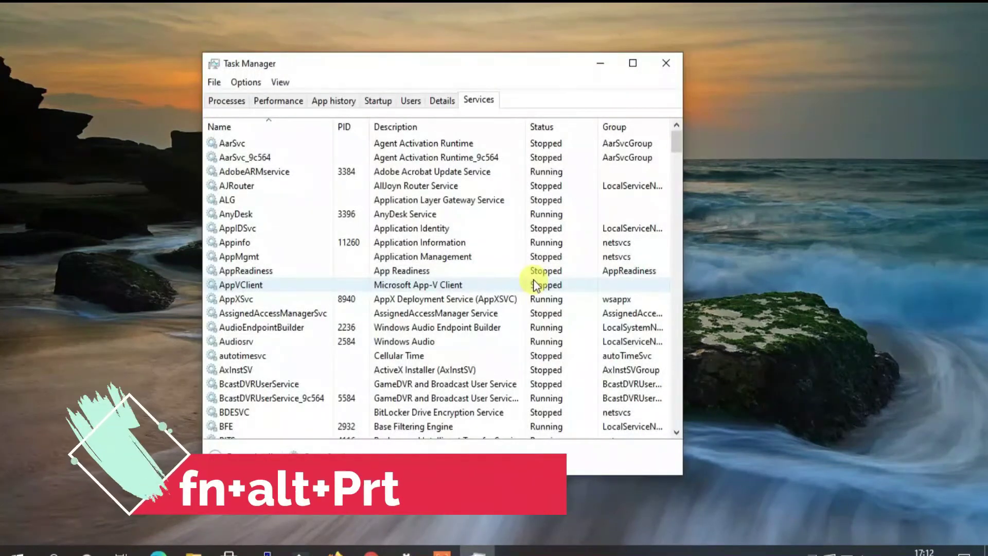
Step: Capture the whole screen with Task Manager's Services list showing, paste it into a new Paint picture, and look it over
left_click(821, 251)
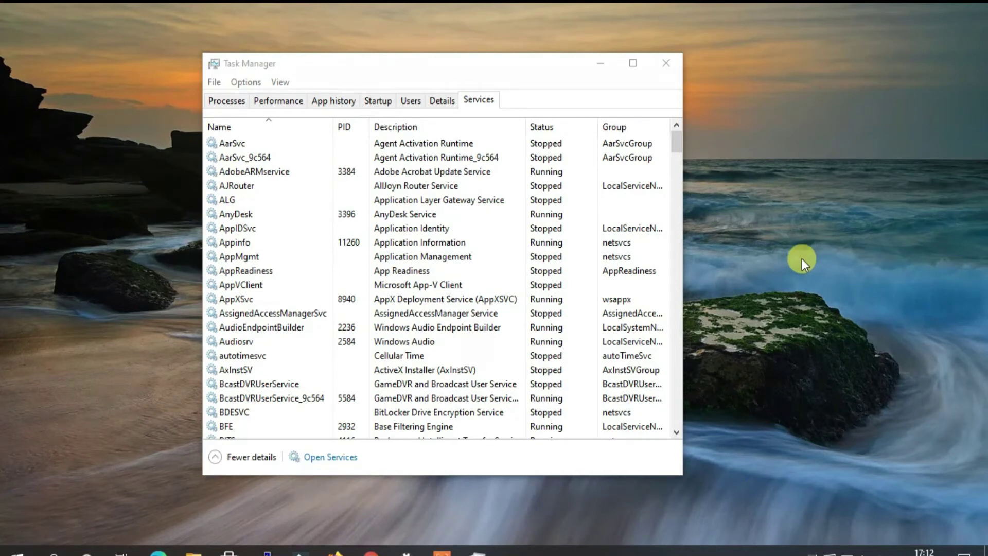
key("super")
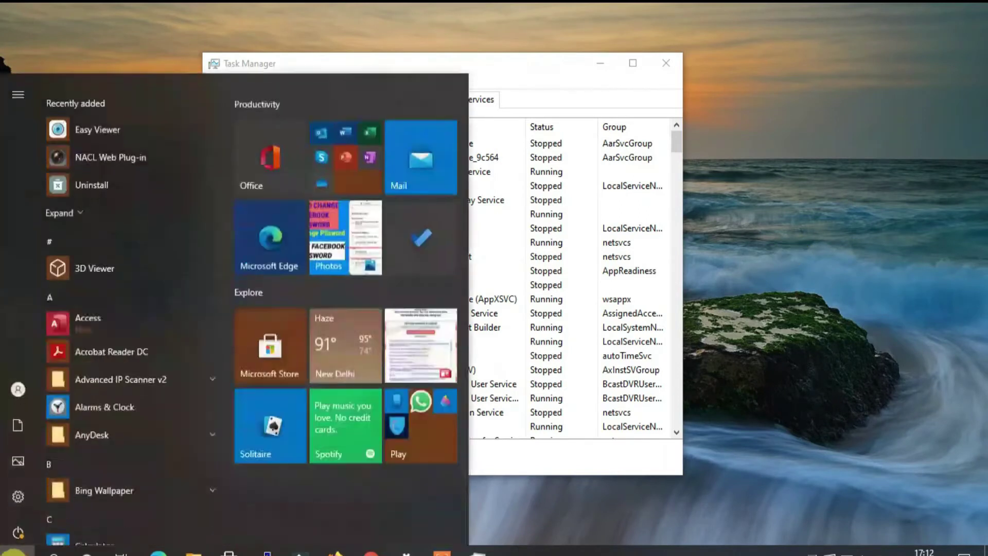
type("paint")
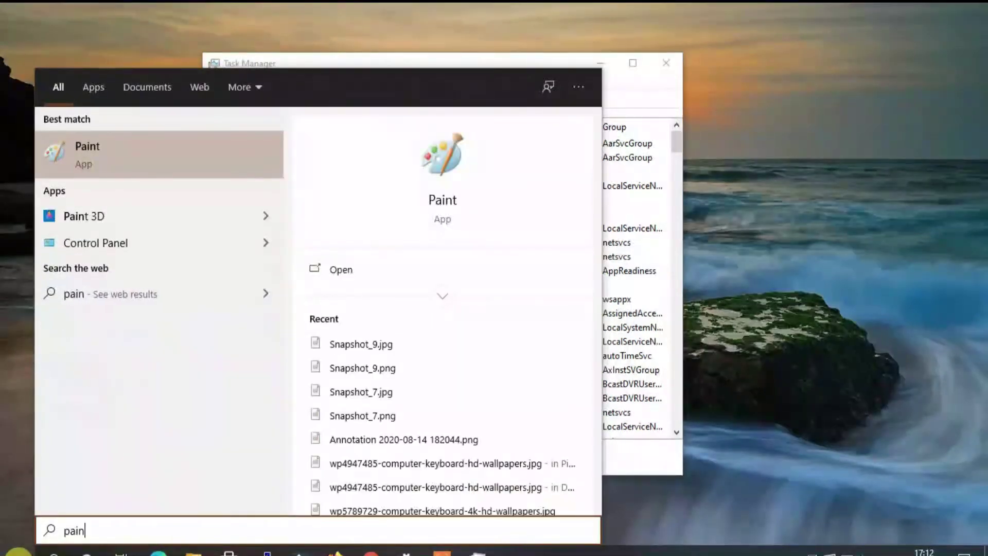
left_click(121, 169)
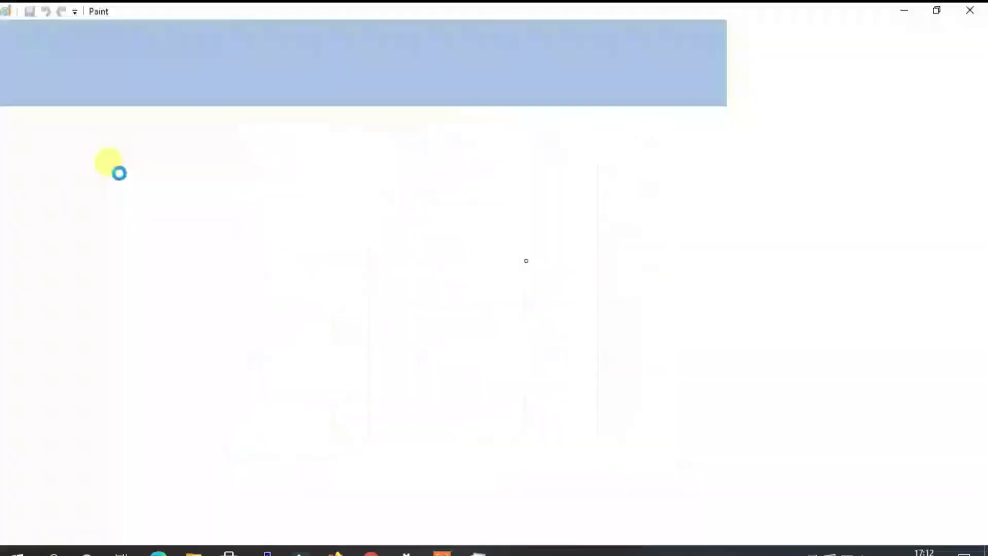
key("ctrl+v")
scroll(478, 280, "down", 2)
scroll(478, 279, "up", 2)
scroll(478, 280, "down", 2)
scroll(477, 280, "up", 2)
scroll(478, 279, "down", 2)
scroll(478, 279, "up", 1)
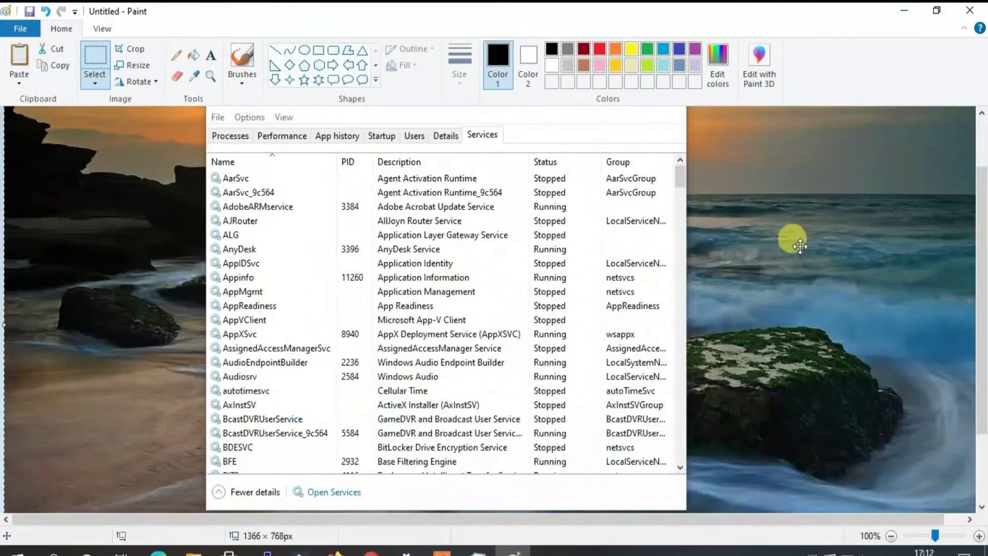
Step: Discard the pasted full-screen image by closing Paint without saving, and close Task Manager
left_click(971, 10)
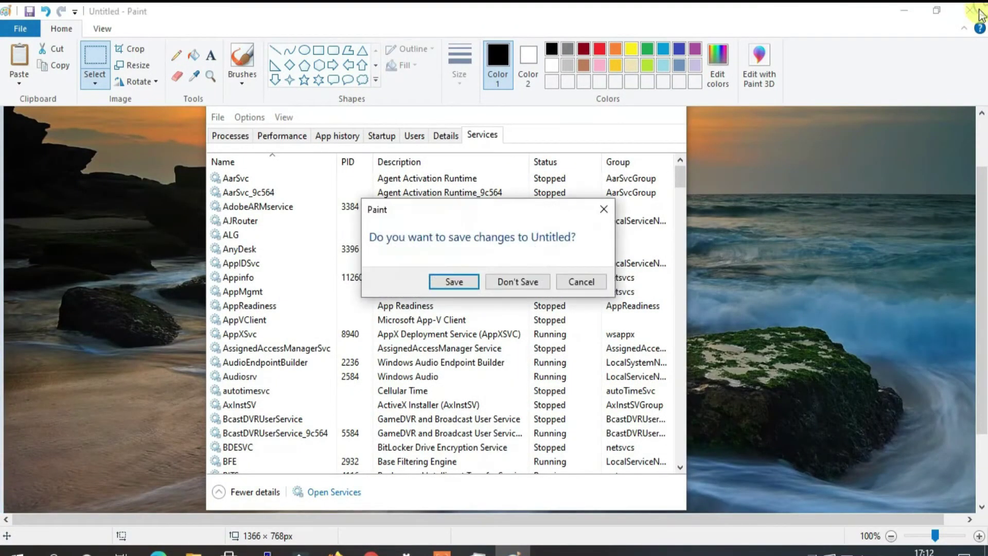
left_click(517, 281)
left_click(674, 60)
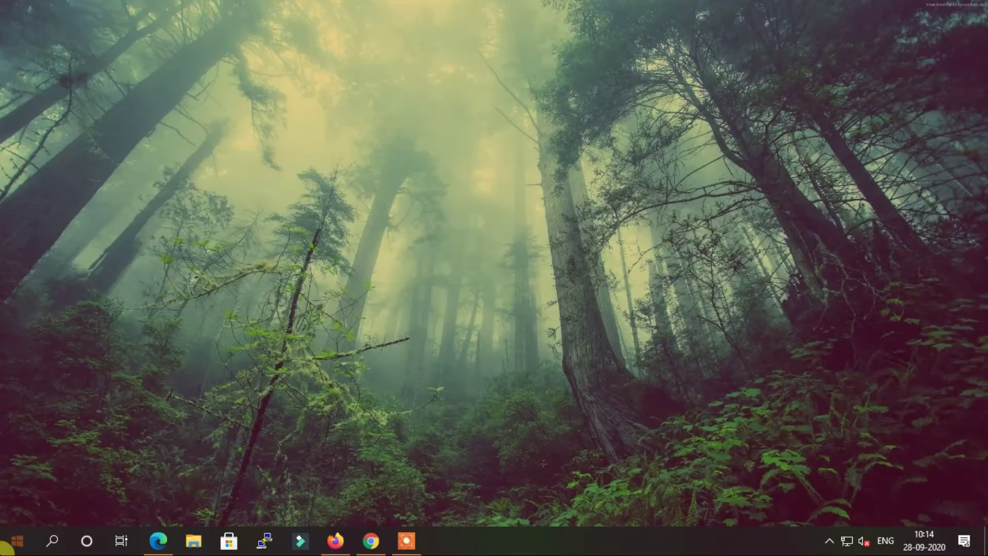
Step: Open the Keyboard page of the Ease of Access settings in Windows Settings and look through its options
left_click(11, 547)
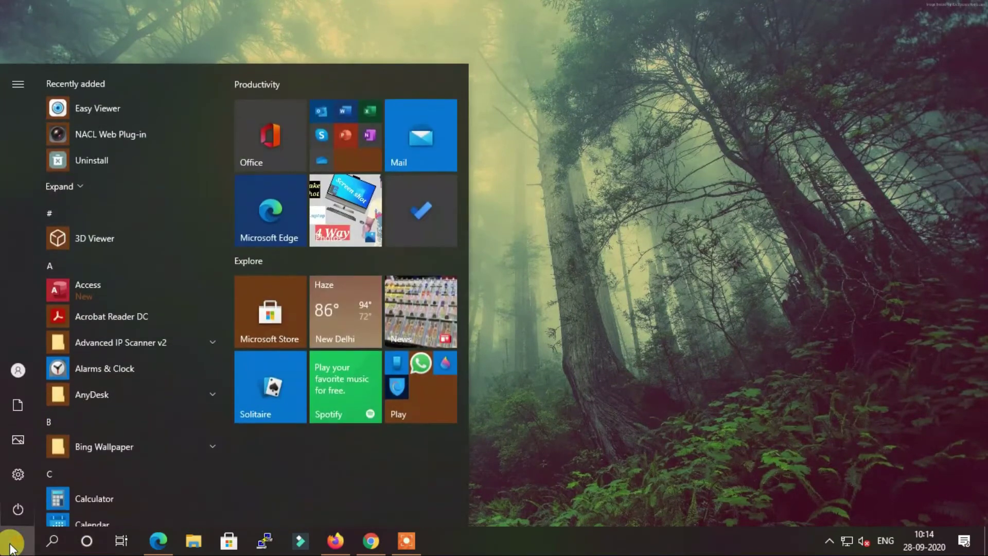
left_click(12, 481)
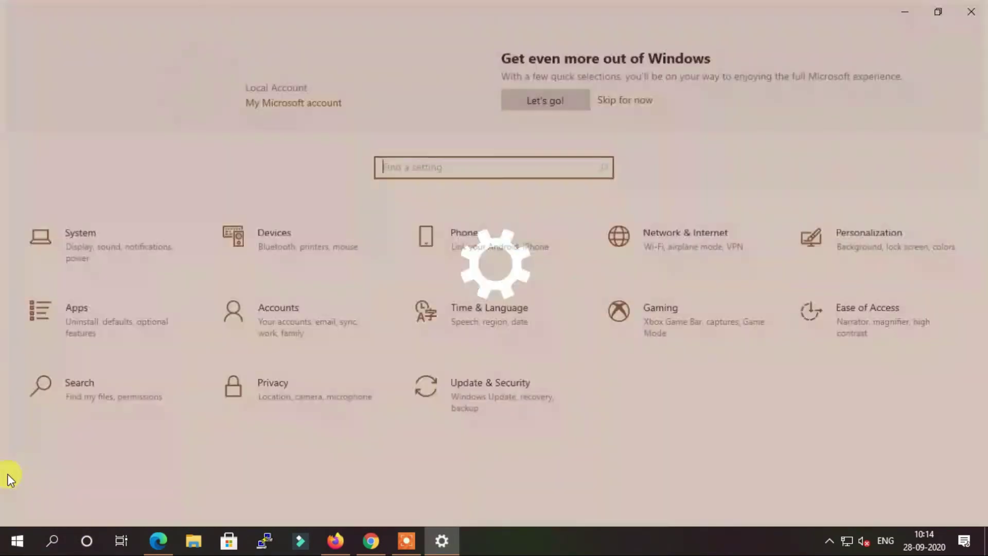
left_click(895, 329)
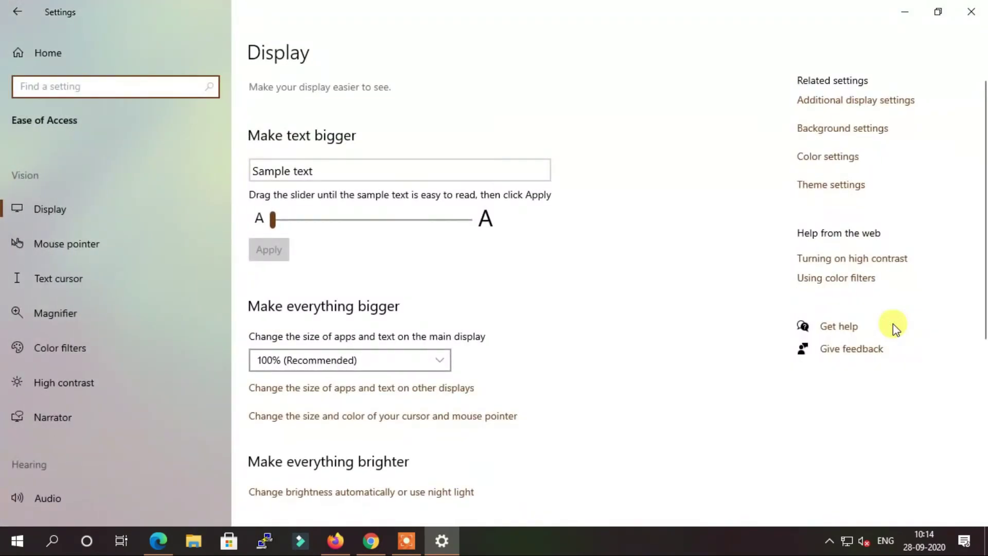
scroll(134, 295, "down", 5)
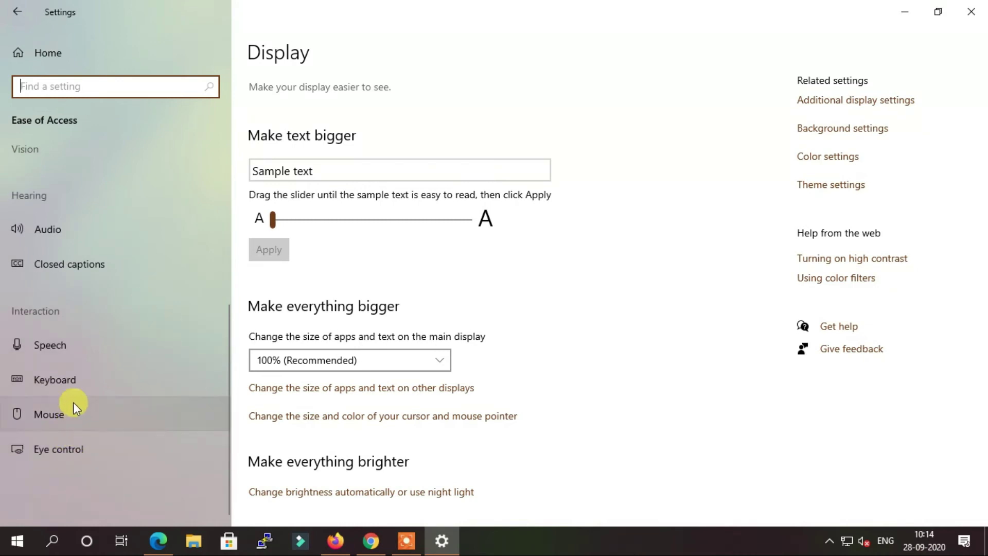
left_click(74, 386)
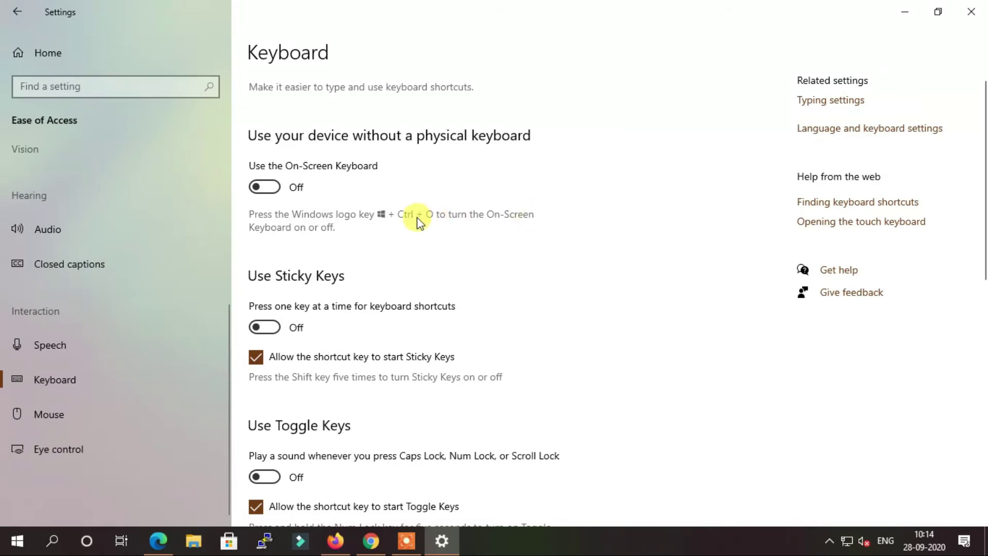
scroll(410, 305, "down", 10)
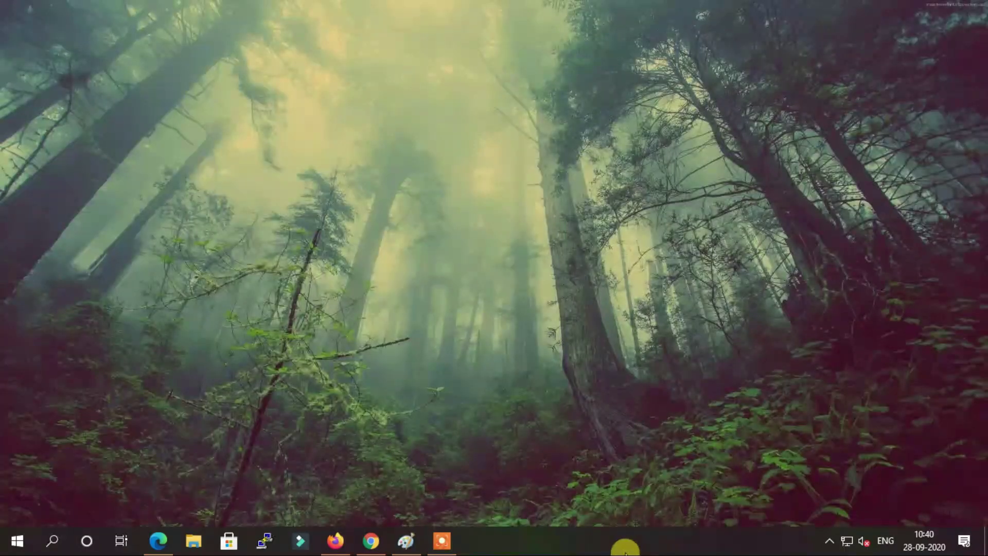
Step: Open Task Manager, move its window nearer the upper middle of the desktop, and take a full-screen screenshot
right_click(628, 543)
left_click(678, 475)
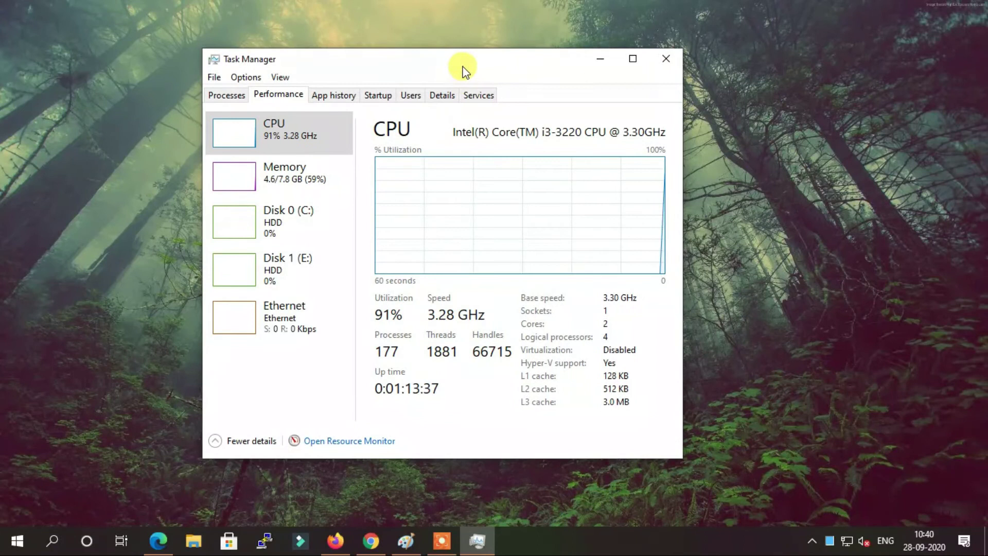
left_click_drag(463, 58, 514, 38)
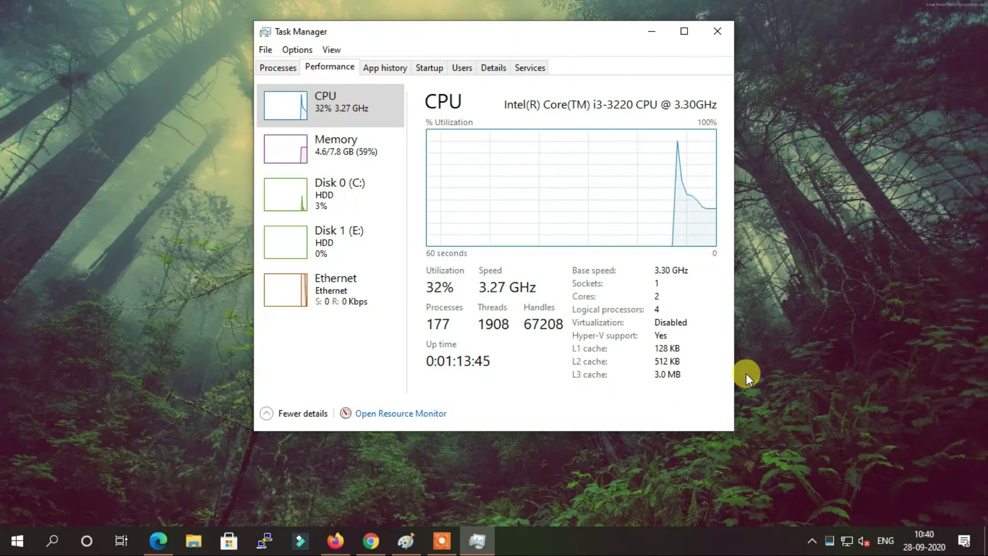
key("super+Print")
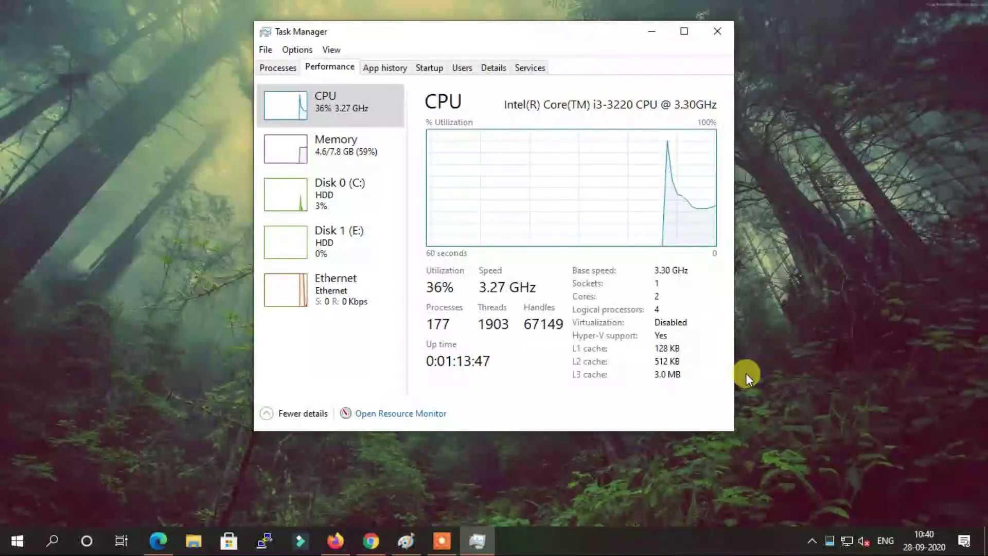
Step: Paste the full-screen capture into a new Paint picture and look over the image down to its taskbar
left_click(9, 543)
type("pain")
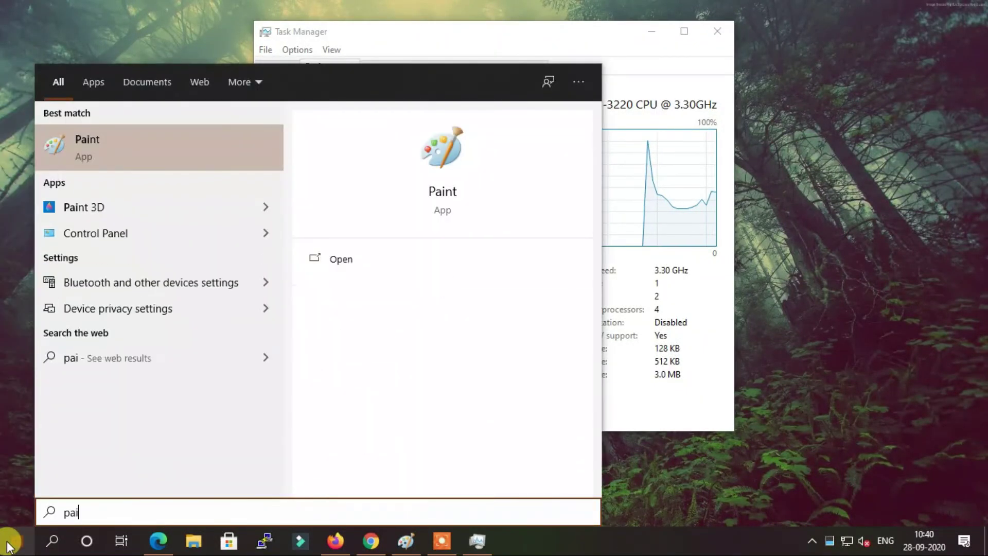
left_click(121, 141)
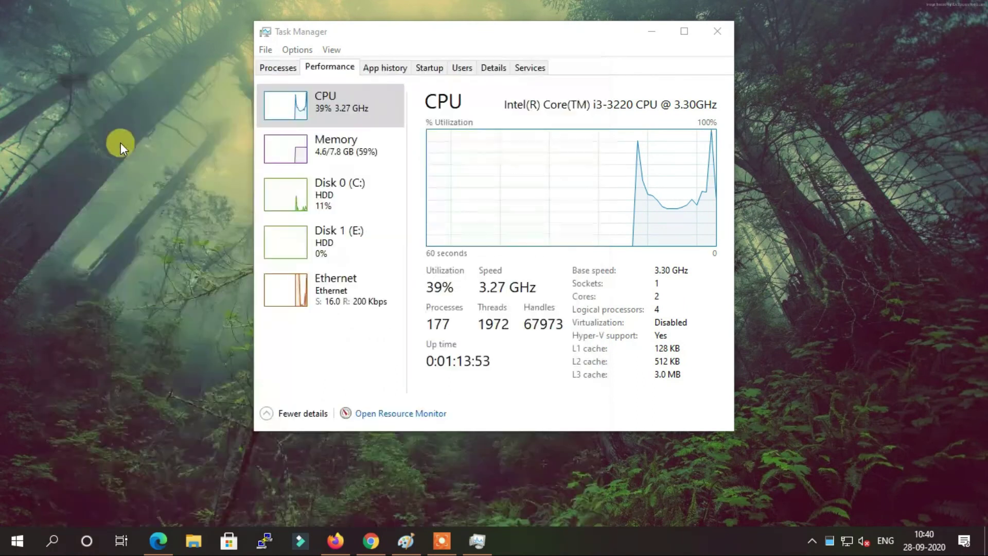
key("ctrl+v")
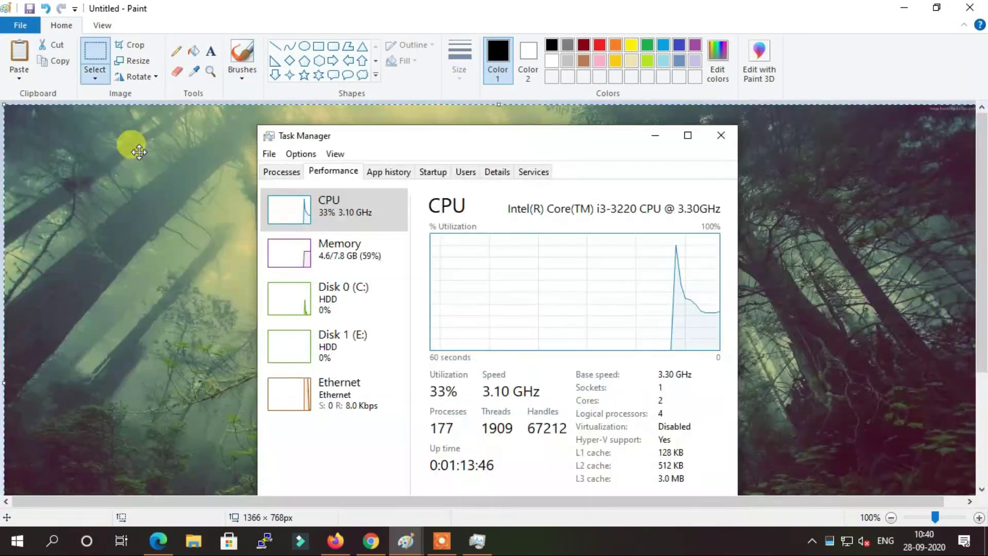
scroll(633, 289, "down", 5)
scroll(638, 313, "up", 3)
scroll(647, 312, "down", 3)
scroll(647, 312, "up", 3)
scroll(647, 312, "down", 3)
scroll(647, 313, "up", 3)
scroll(647, 313, "down", 3)
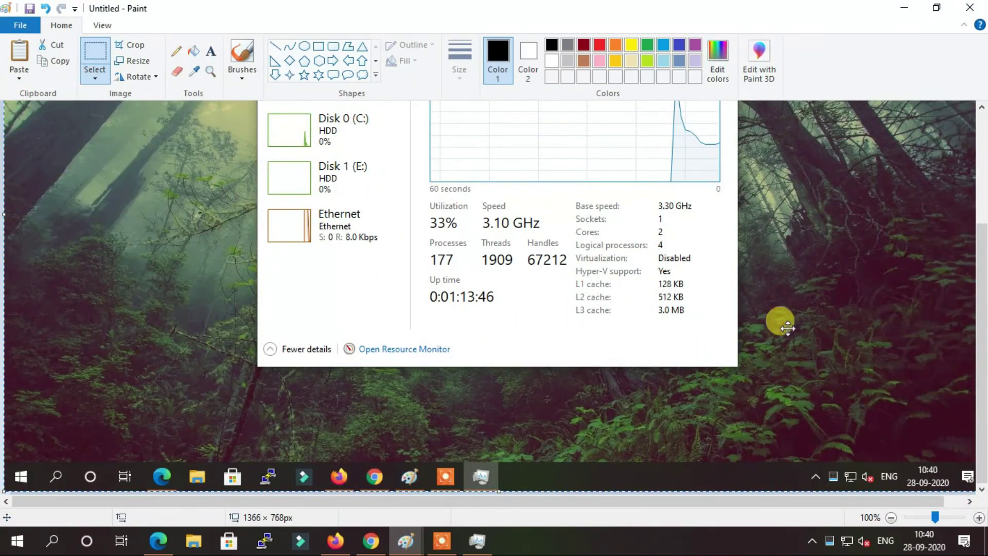
Step: Close Paint without saving the full-screen capture, and close Task Manager
left_click(969, 8)
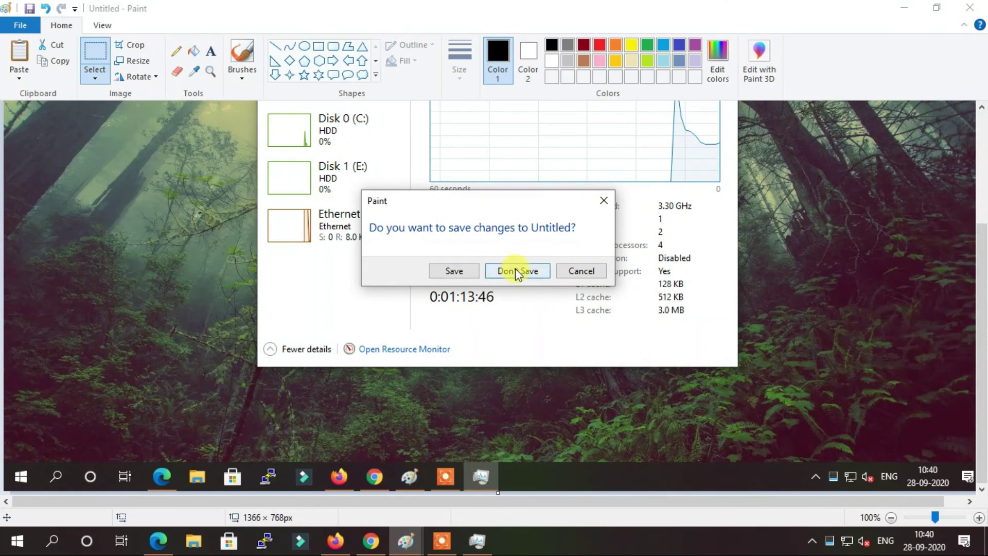
left_click(517, 272)
left_click(719, 32)
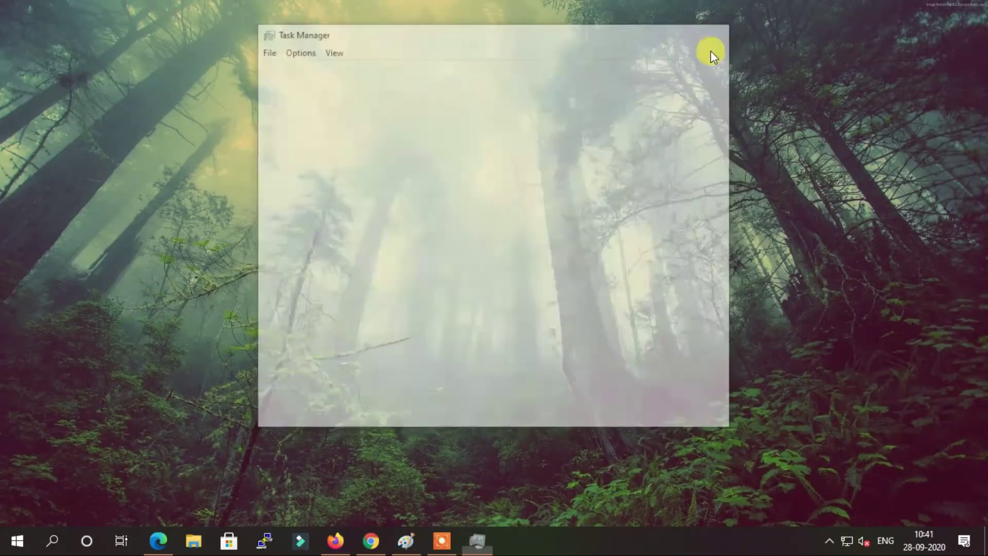